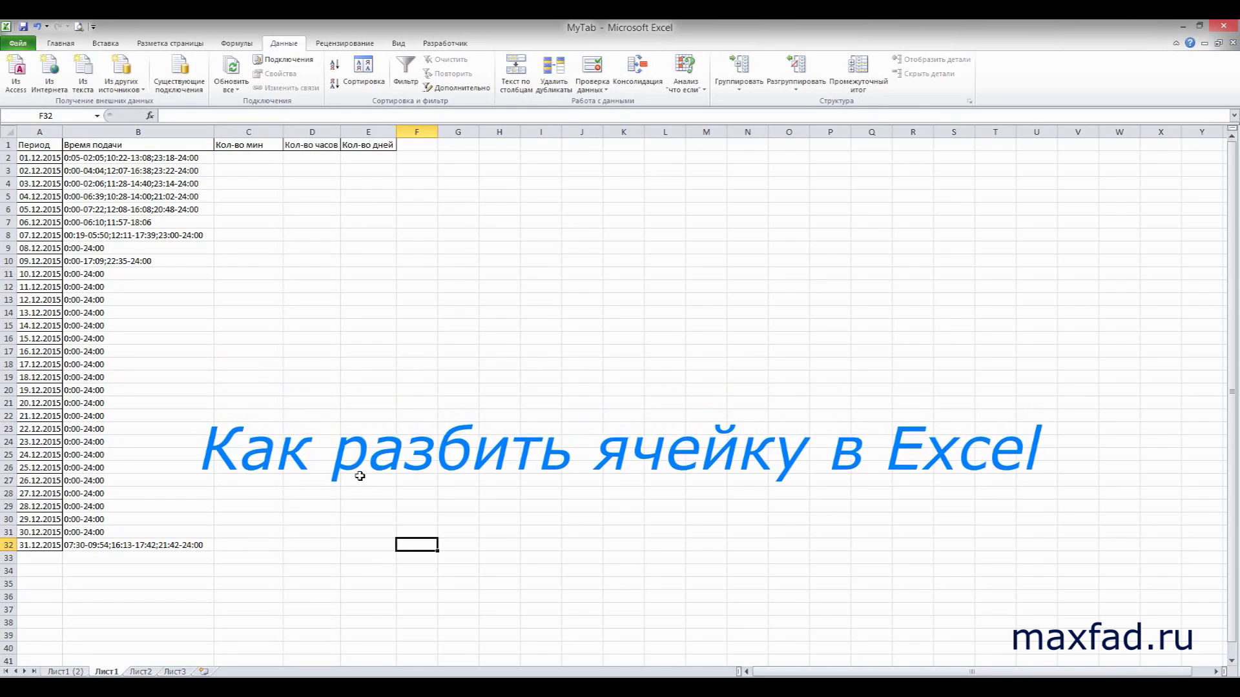
Duplicate the Лист1 sheet with Move or Copy and 'Create a copy' ticked, producing Лист1 (3)
click(360, 476)
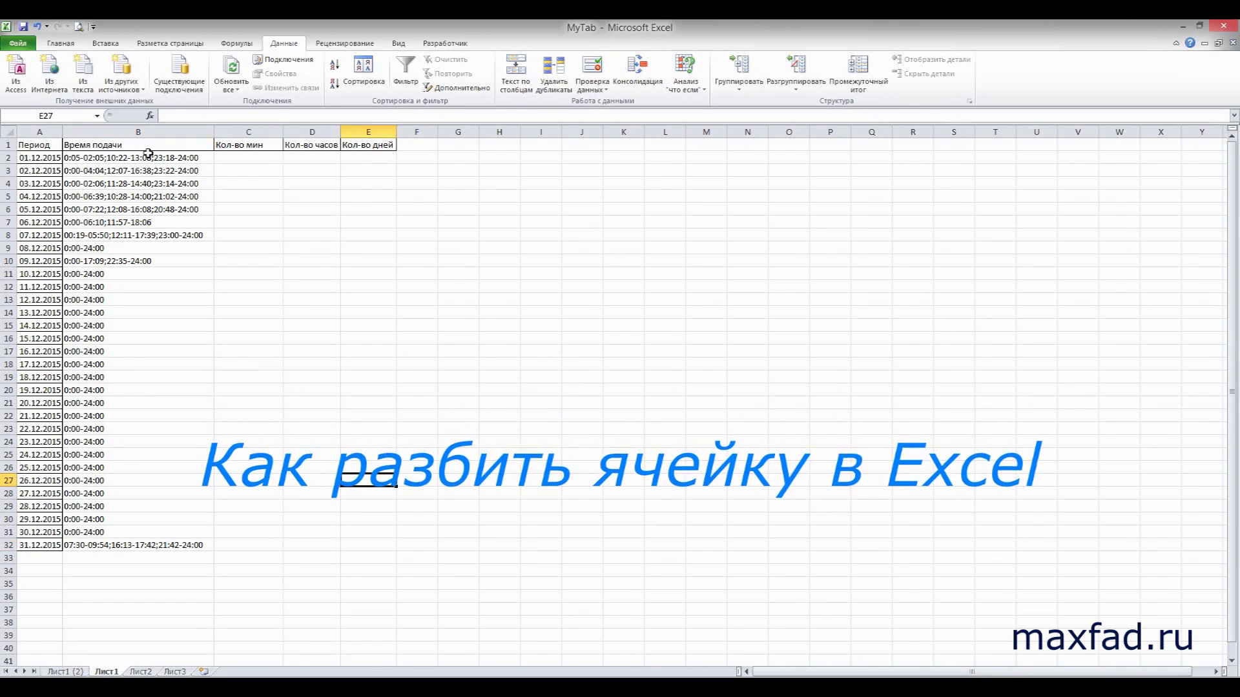
drag(157, 158, 140, 544)
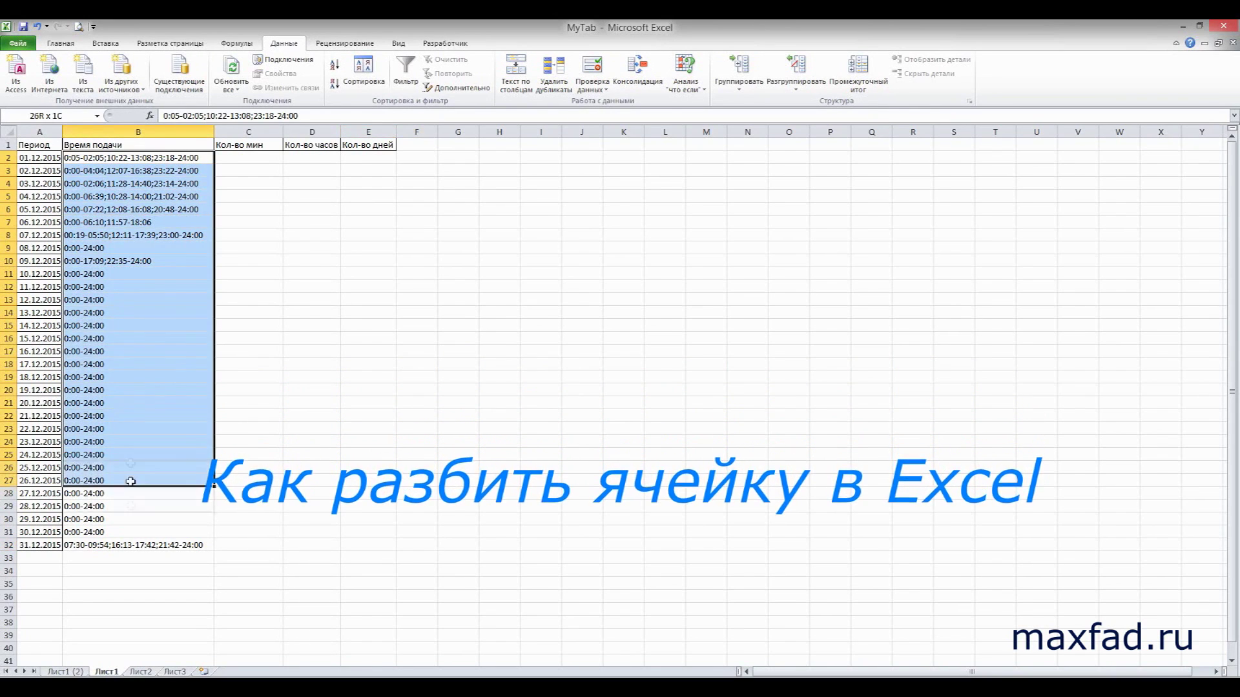
click(311, 441)
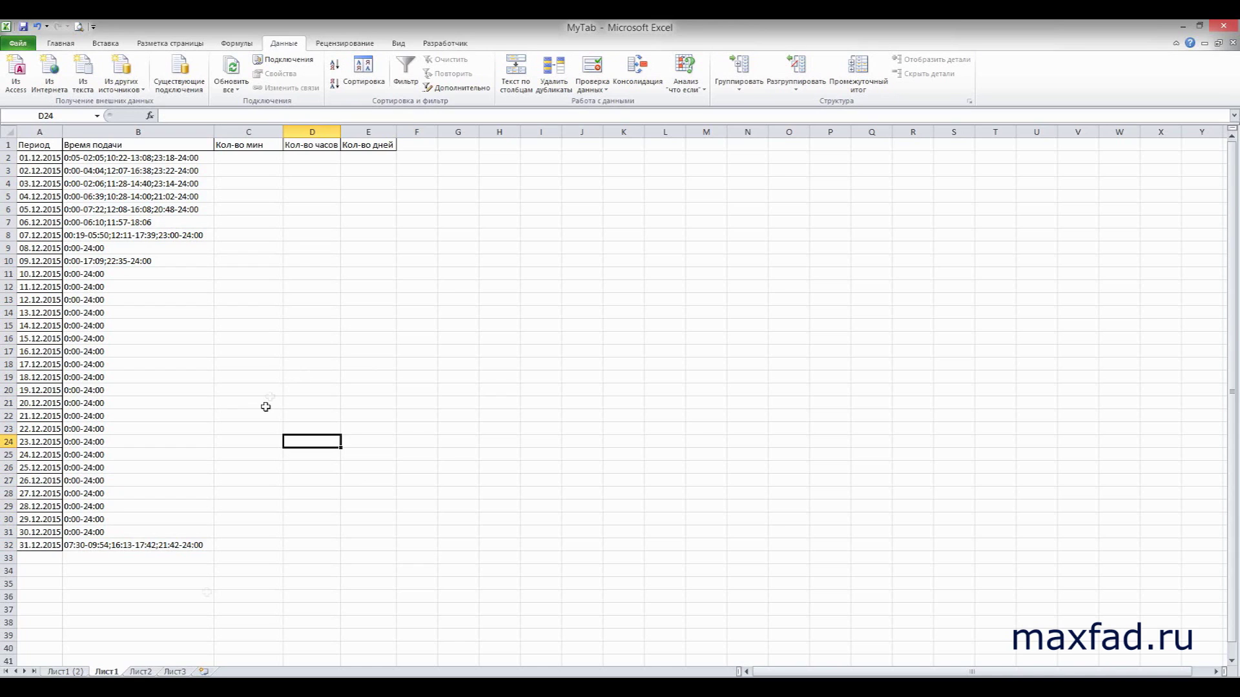
right_click(113, 672)
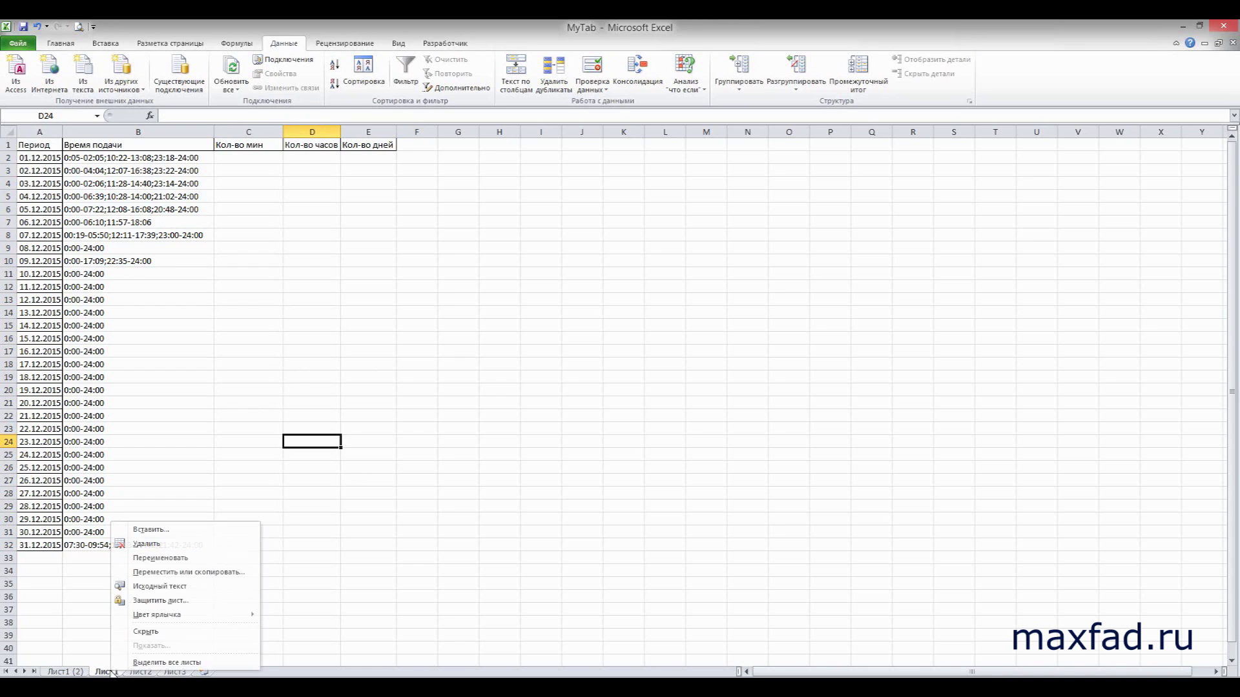
click(204, 572)
click(143, 621)
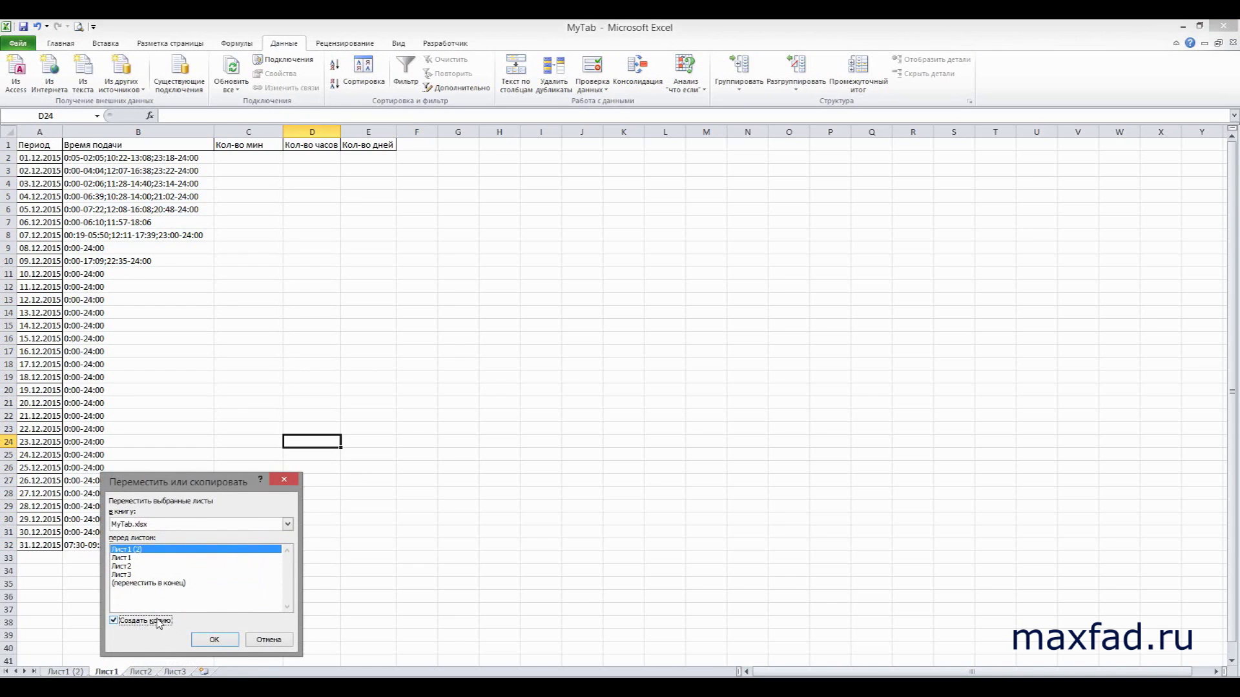
click(214, 640)
click(152, 531)
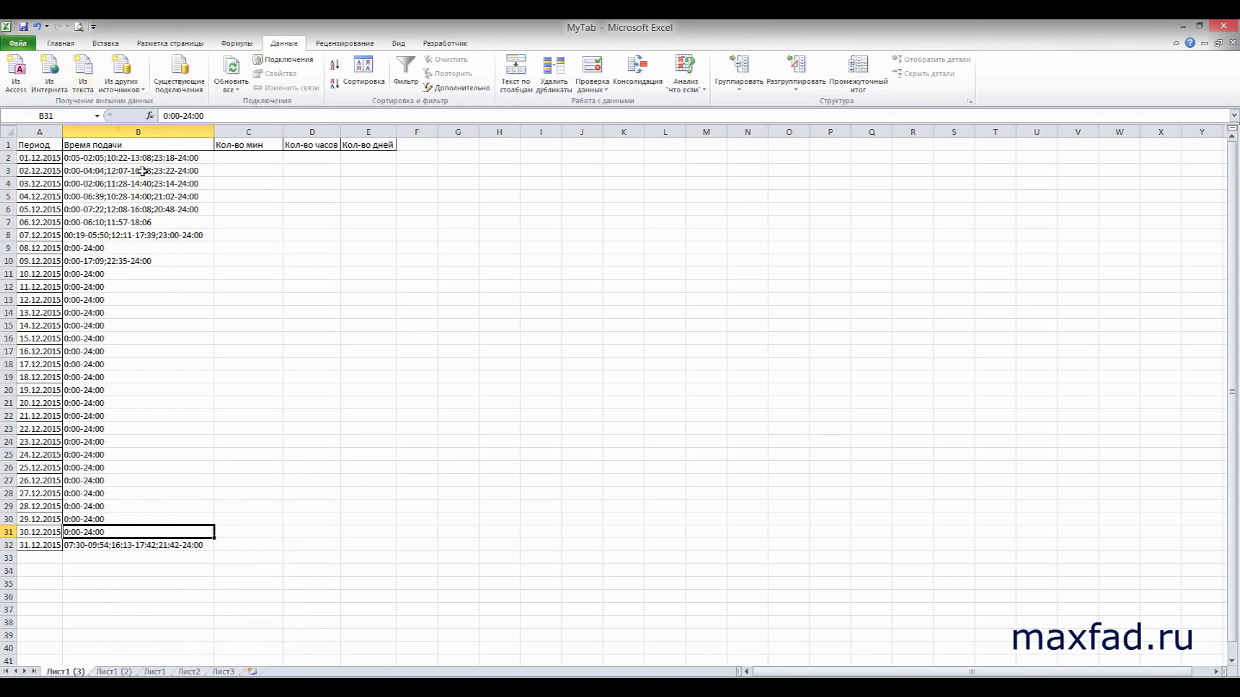
Review the column B intervals, including B8, B10 and B32, widen column C, then select B2:B32
drag(131, 157, 150, 544)
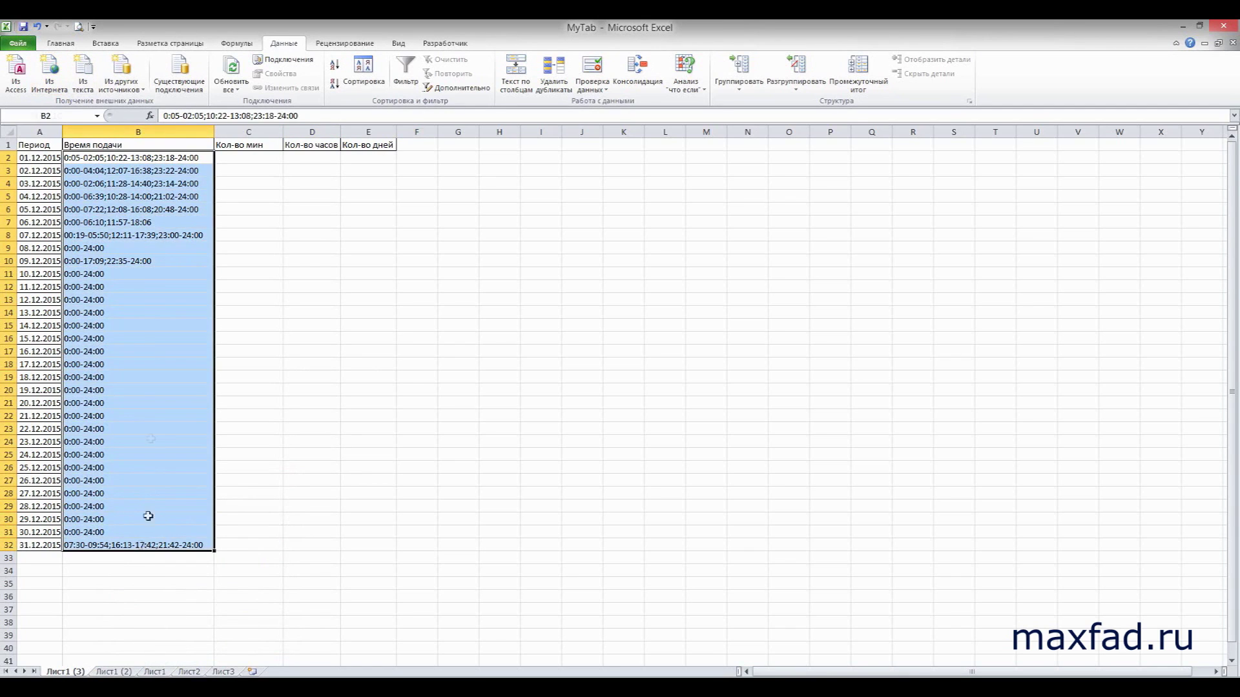
drag(139, 416, 139, 403)
click(114, 157)
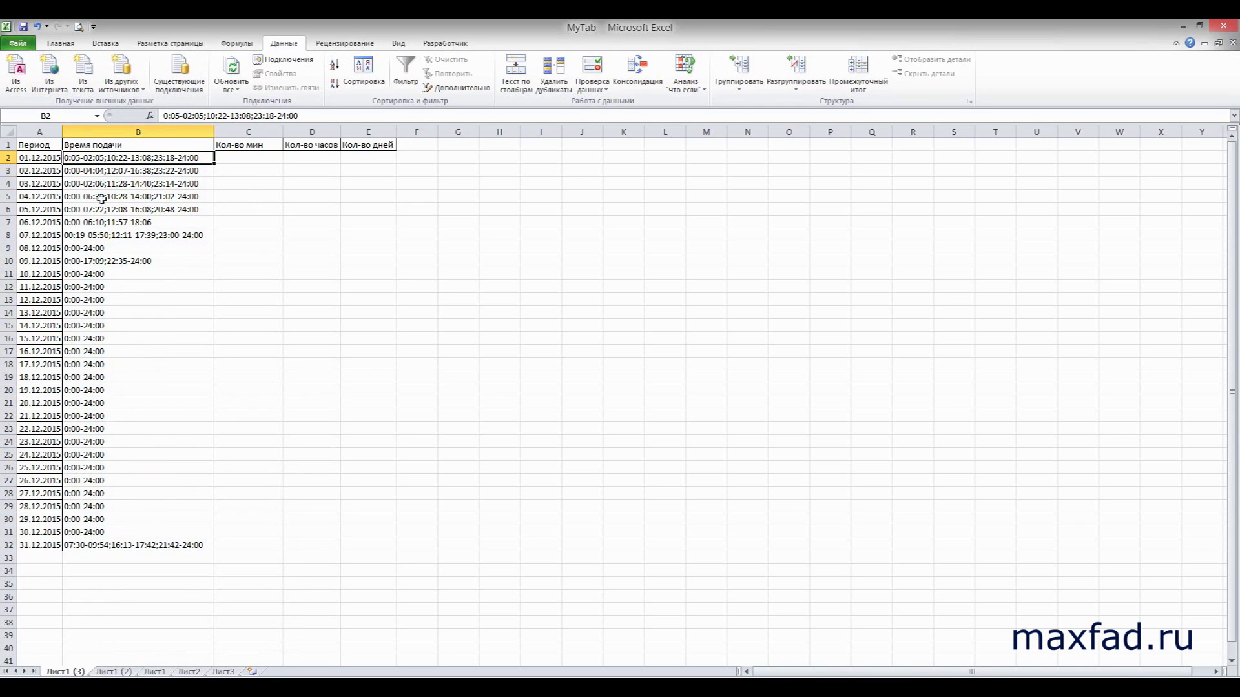
click(128, 183)
click(122, 208)
click(122, 234)
click(115, 261)
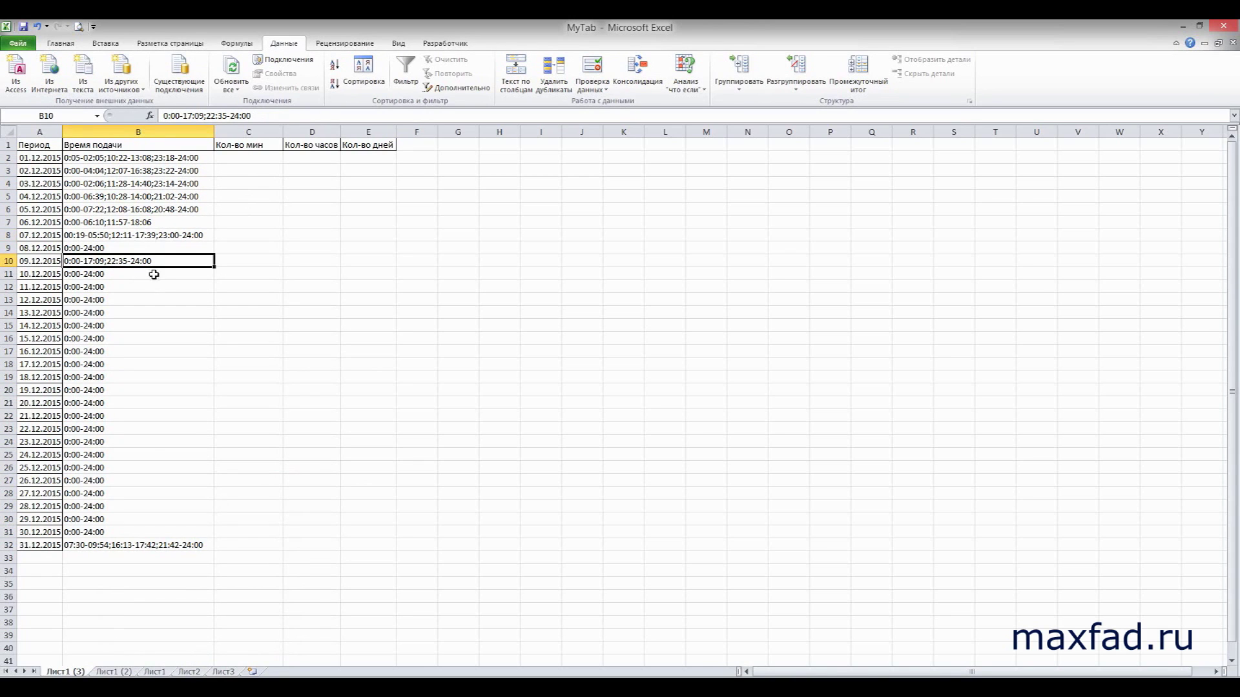
click(158, 240)
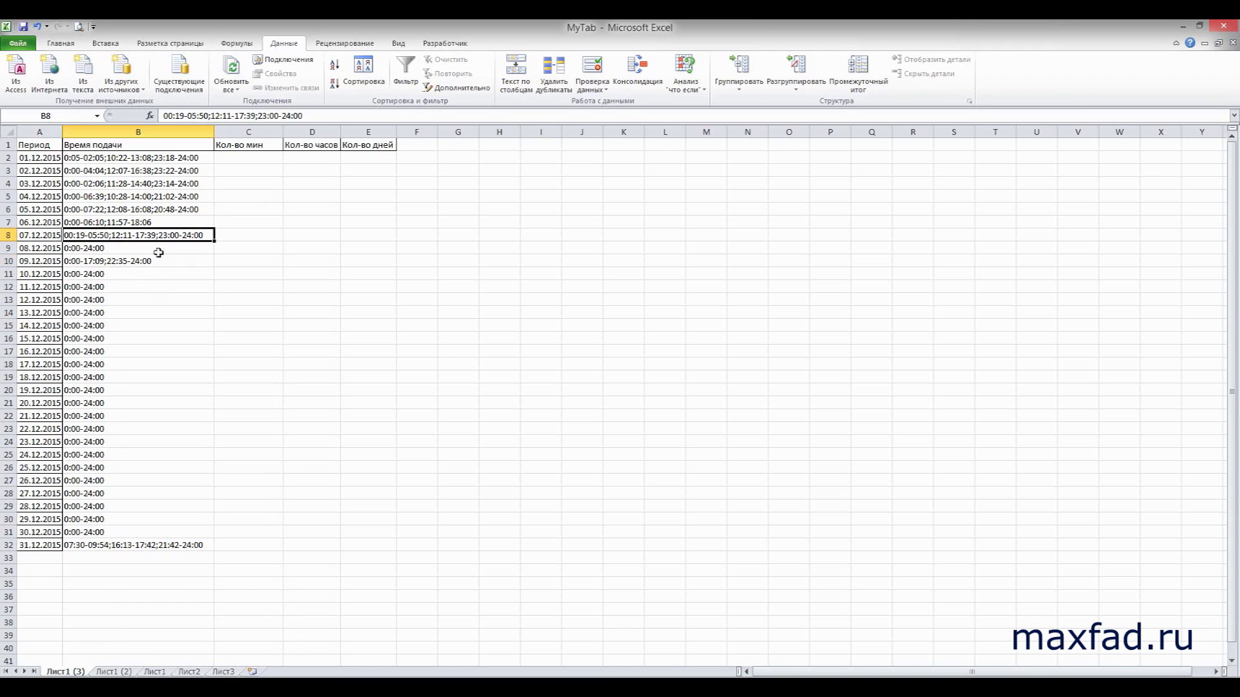
click(164, 546)
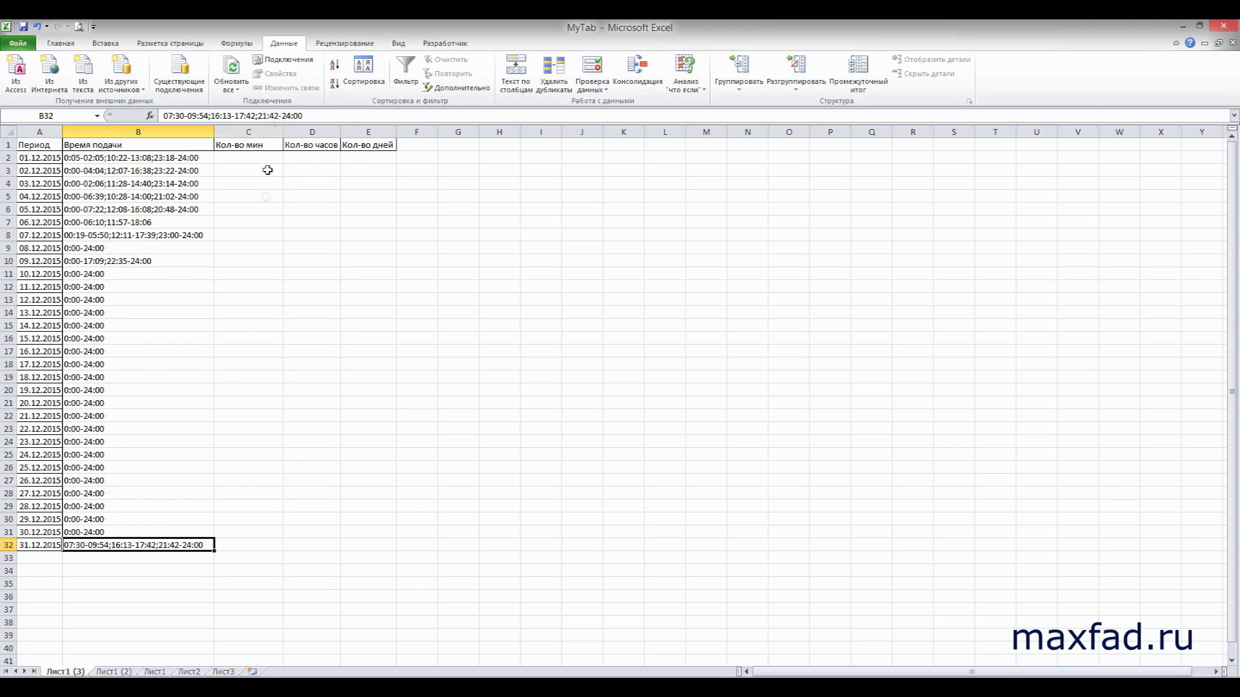
drag(283, 131, 353, 131)
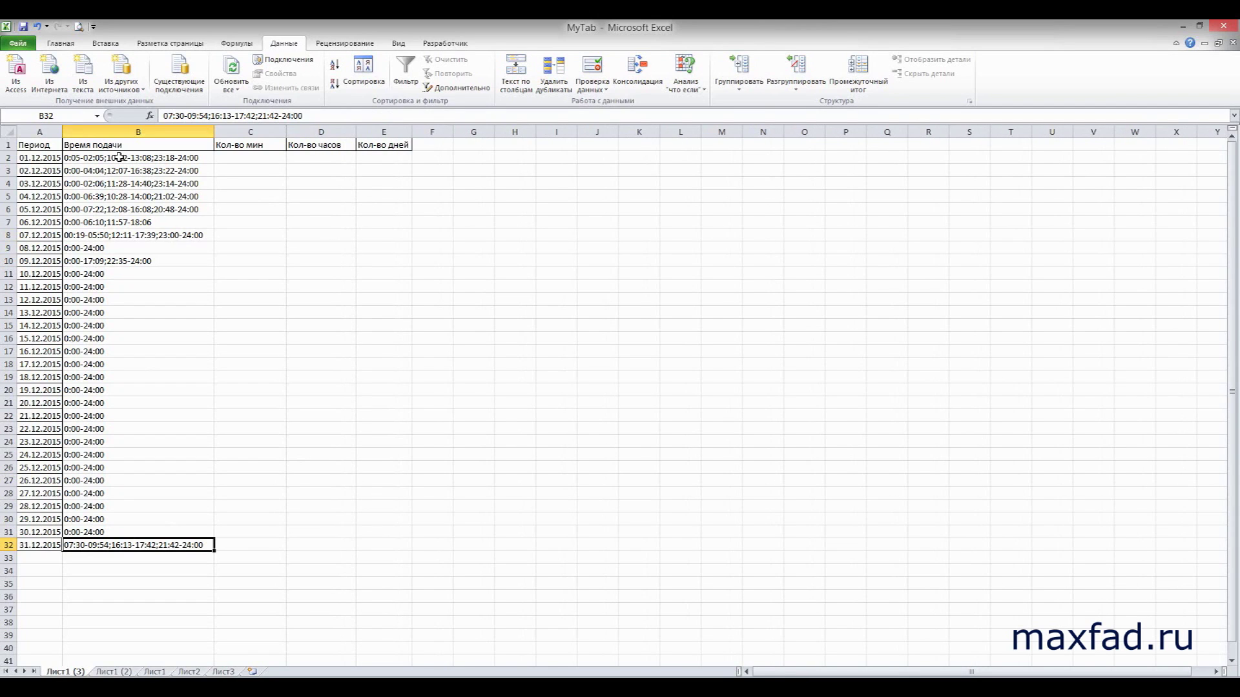
drag(119, 157, 153, 547)
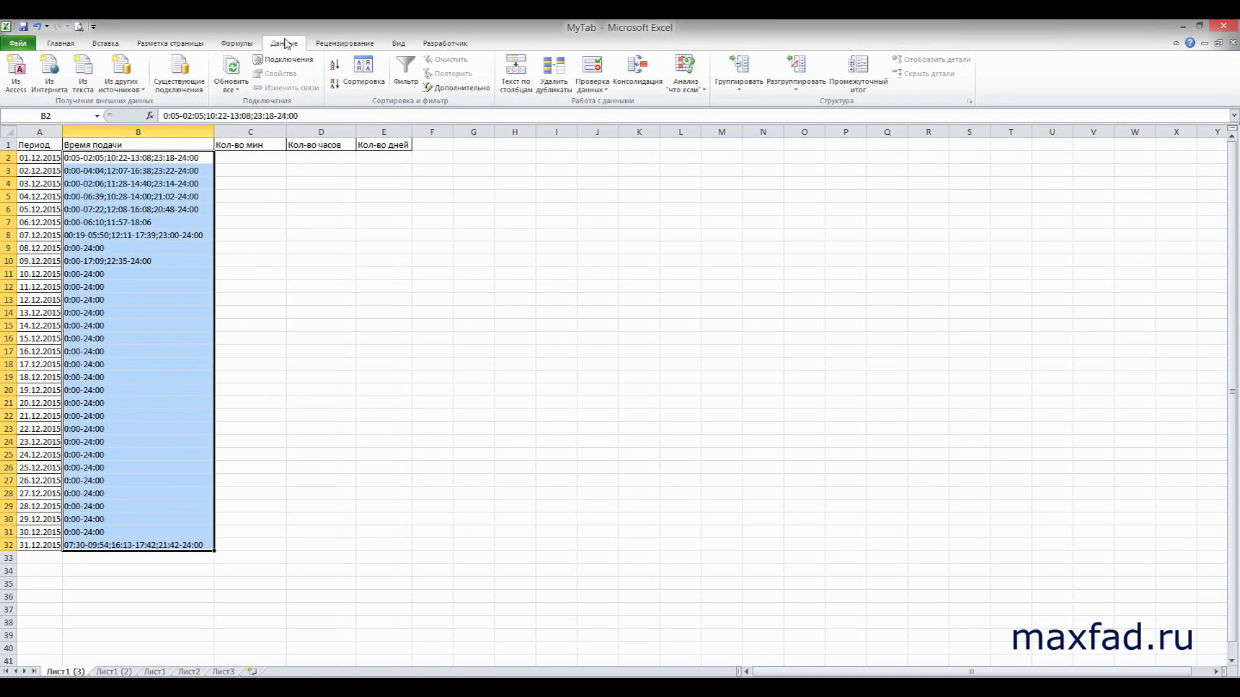
Split B2:B32 with Text to Columns on the ';' delimiter, moving extra intervals into columns C and D
click(516, 74)
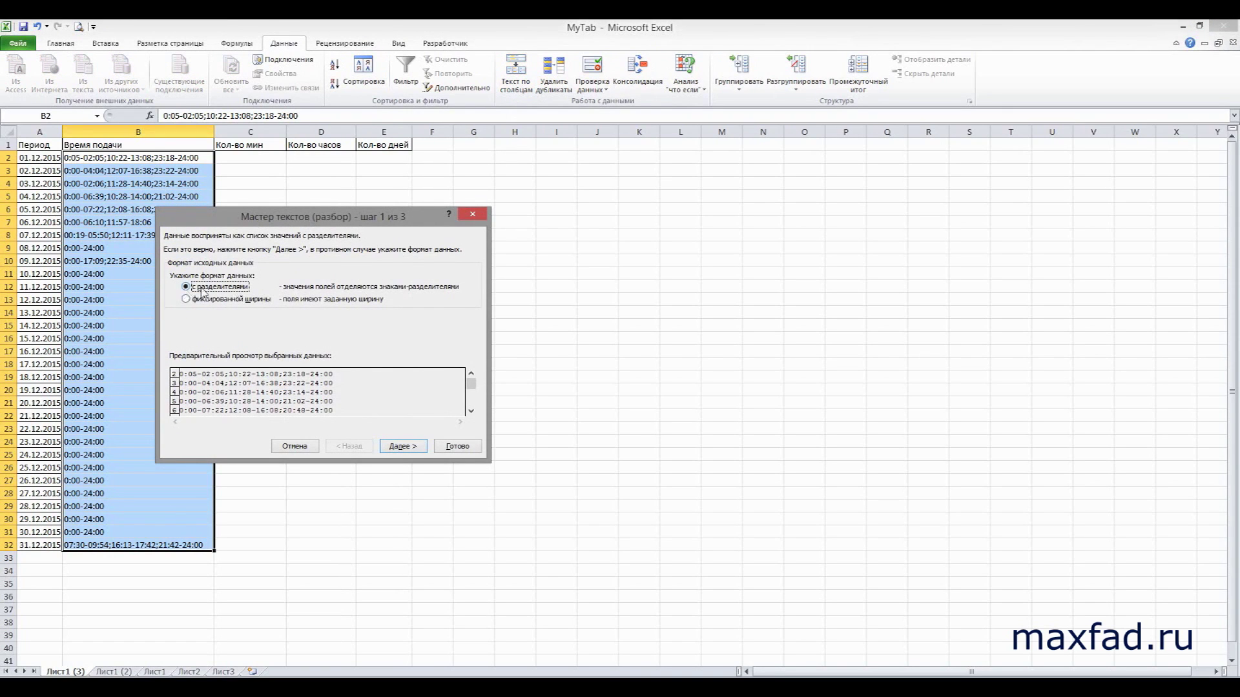
click(411, 452)
click(193, 275)
drag(227, 323, 216, 327)
text(;)
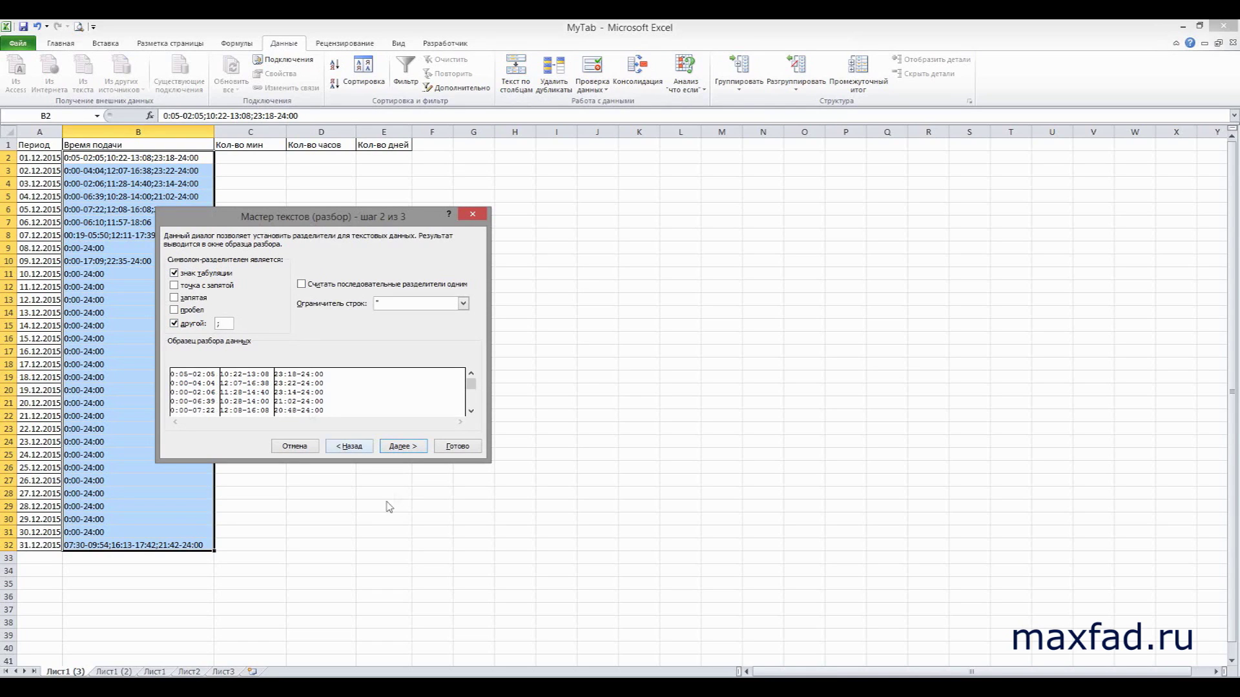
click(407, 447)
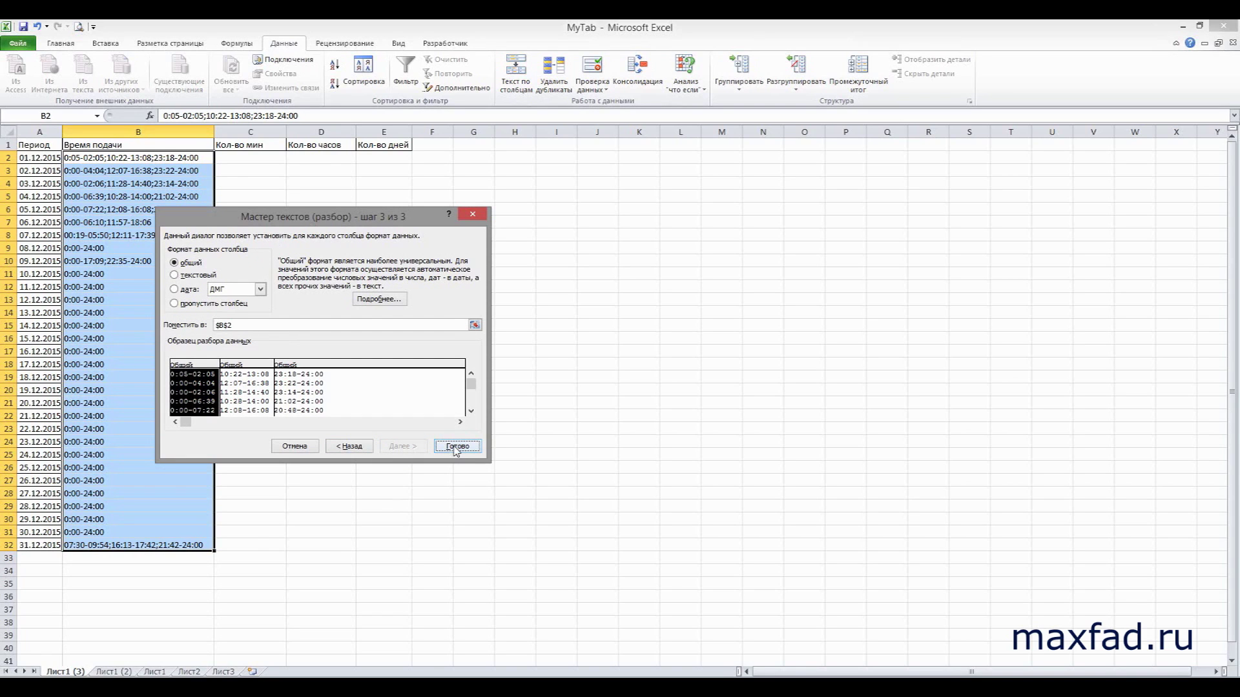
click(457, 447)
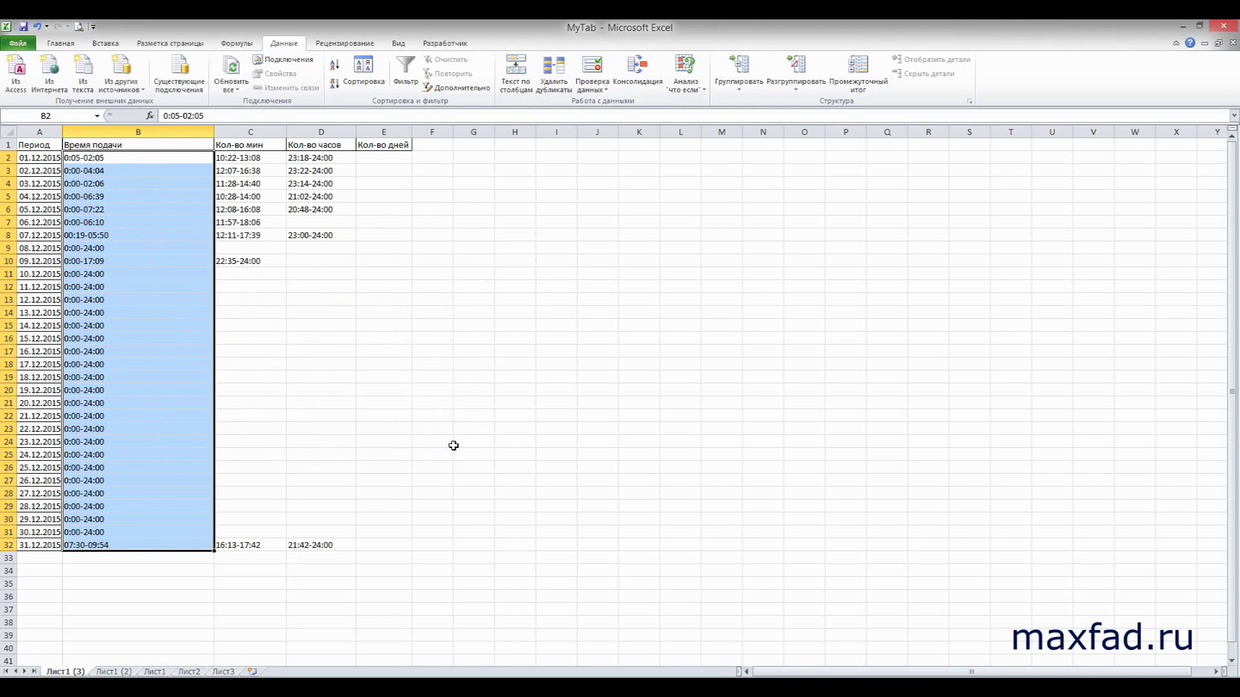
click(425, 431)
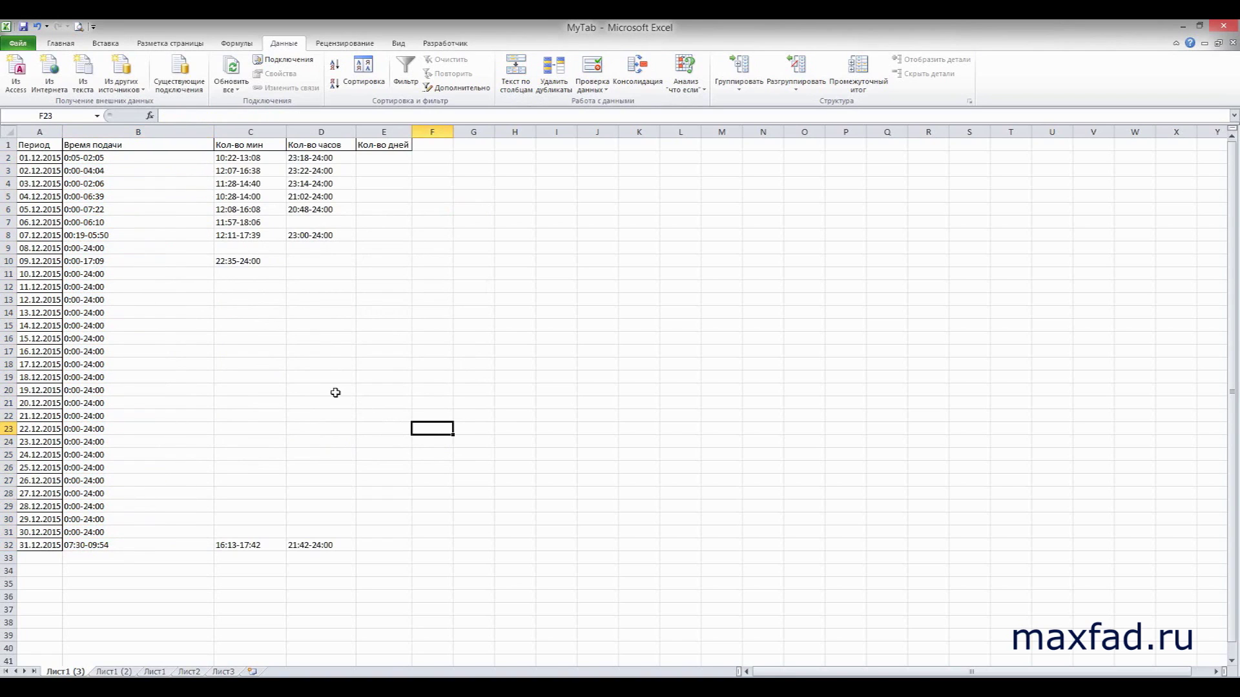
click(148, 174)
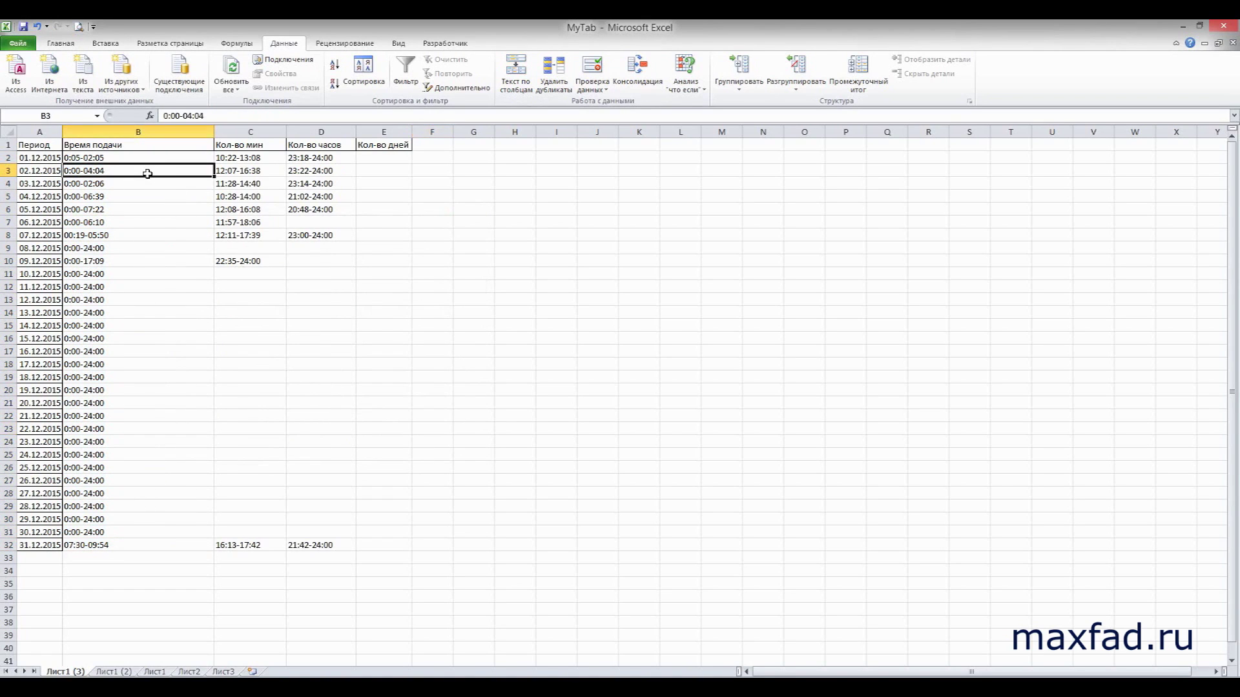
click(235, 159)
click(310, 158)
click(261, 184)
click(293, 185)
click(248, 210)
click(308, 235)
click(248, 259)
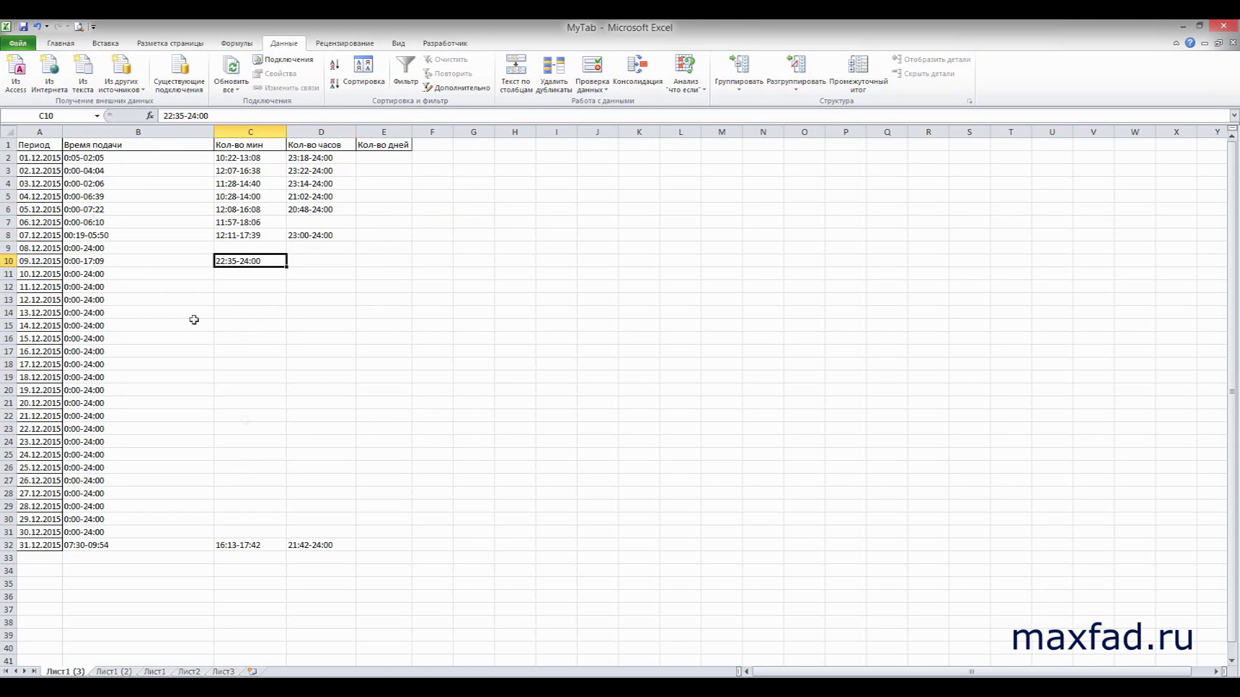
click(7, 170)
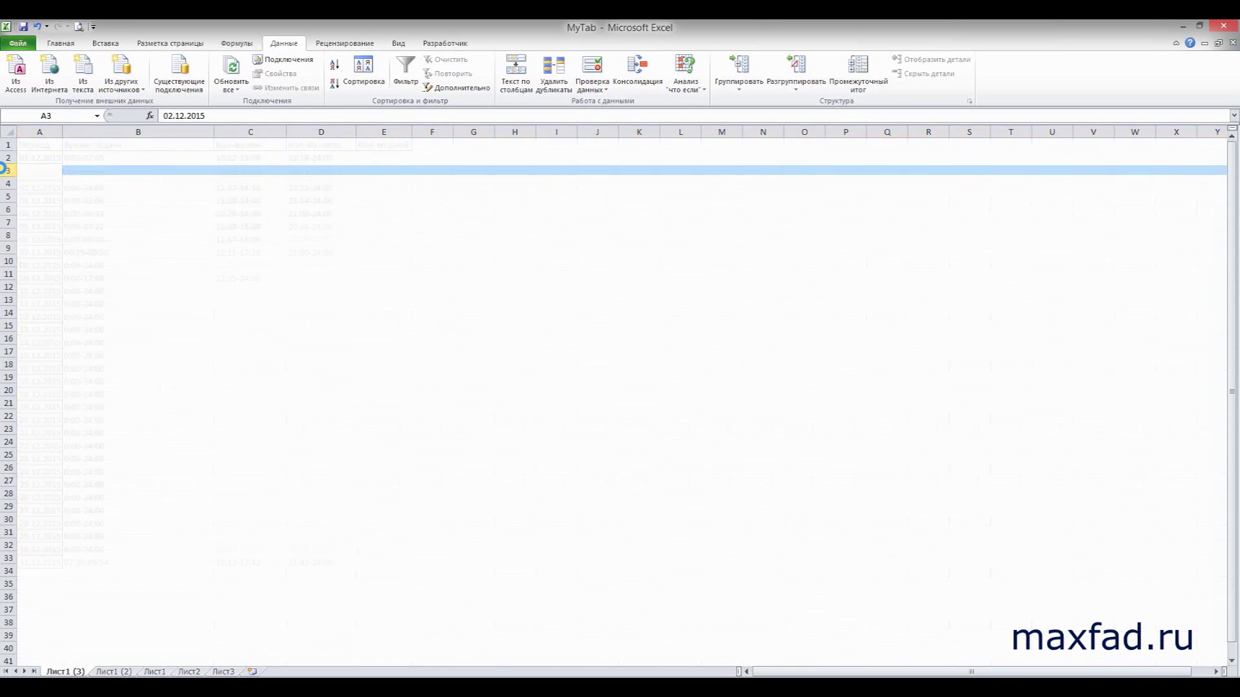
Add two blank rows beneath each date from 01.12.2015 to 04.12.2015 using Ctrl+Plus
key(ctrl+plus)
key(ctrl+plus)
click(10, 209)
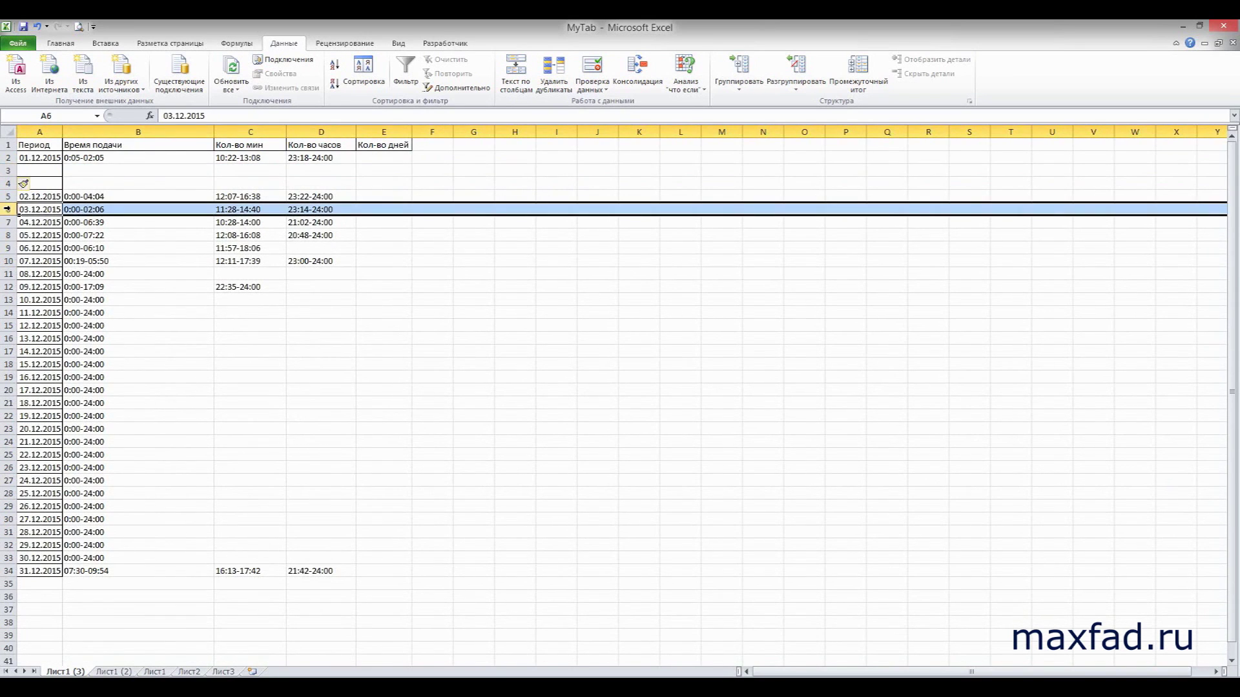
key(ctrl+plus)
key(ctrl+plus)
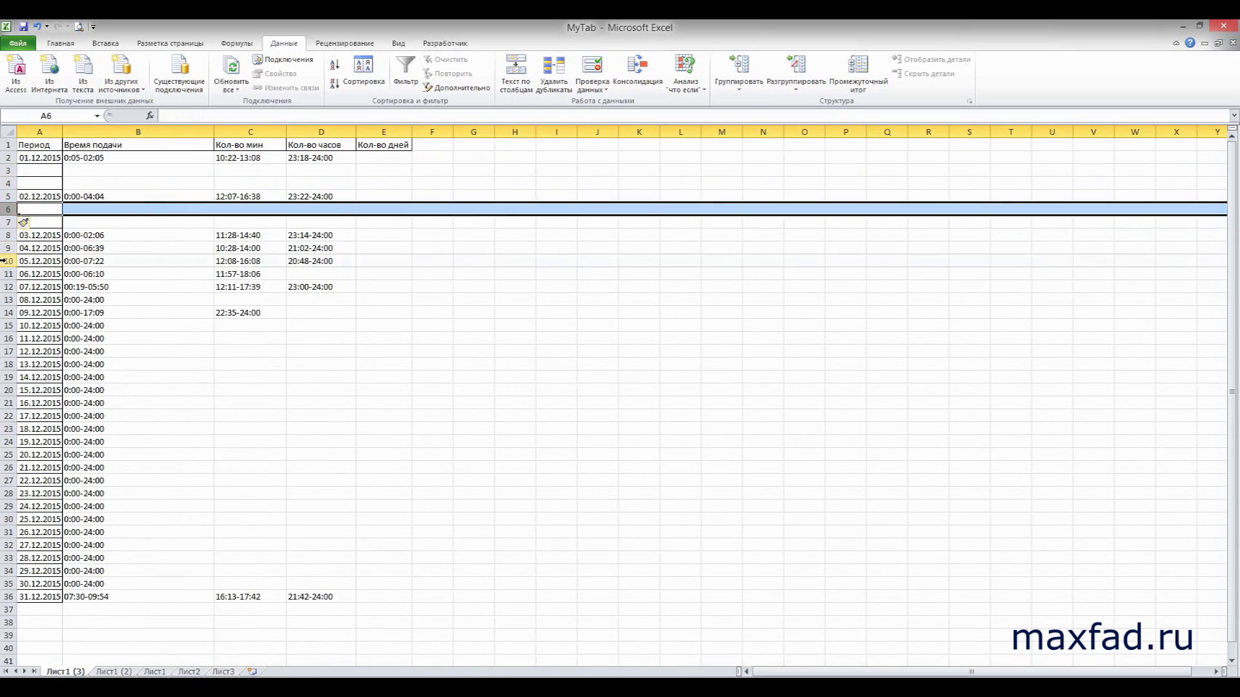
click(5, 260)
key(ctrl+plus)
key(ctrl+plus)
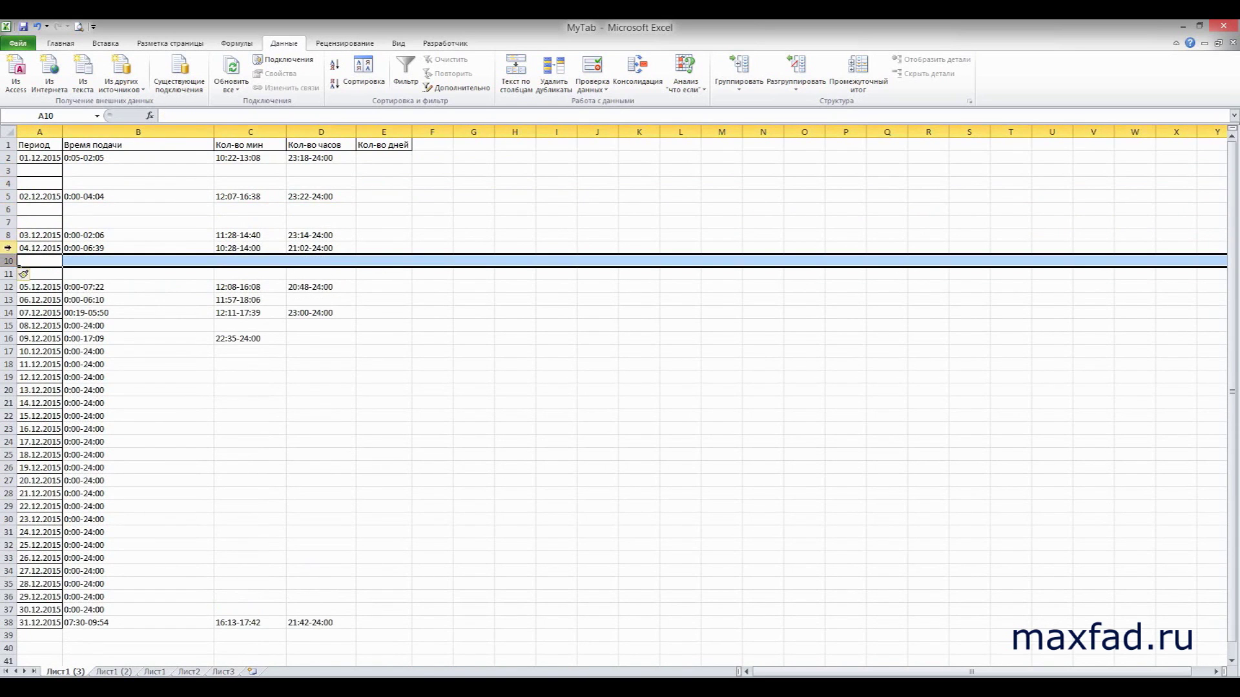
click(8, 248)
key(ctrl+plus)
key(ctrl+plus)
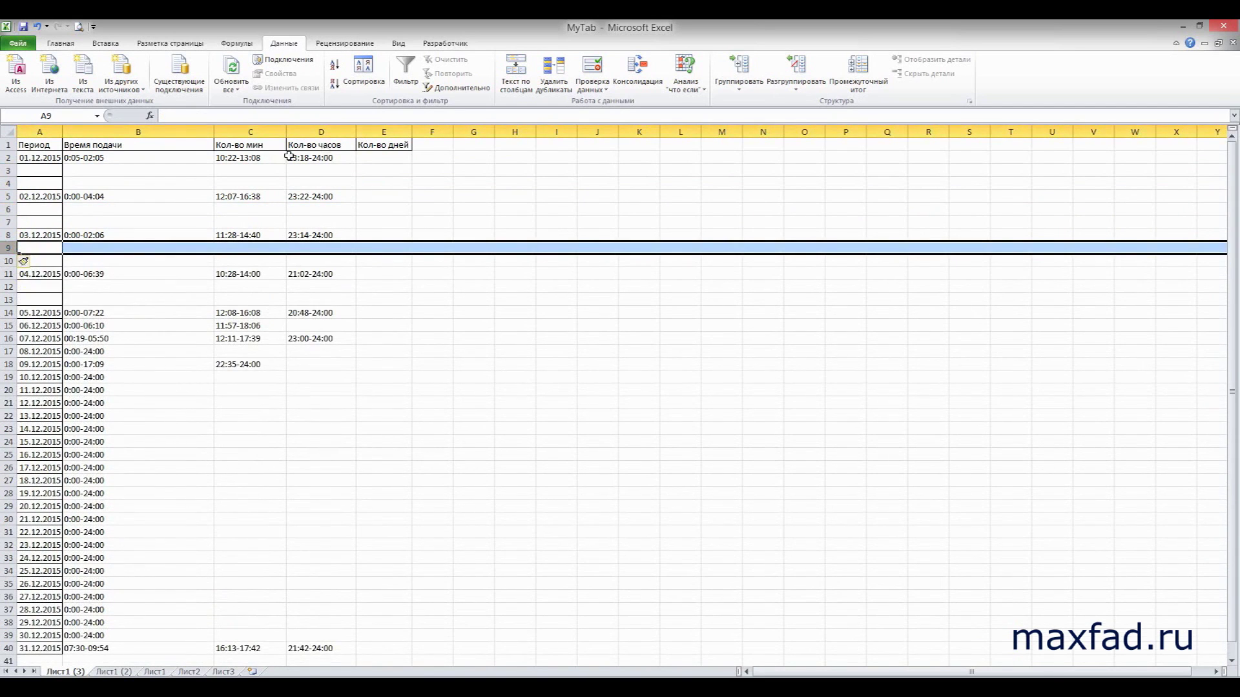
Copy the C2:D2 intervals and paste them transposed into B3:B4, under the first interval
drag(243, 157, 297, 157)
right_click(298, 156)
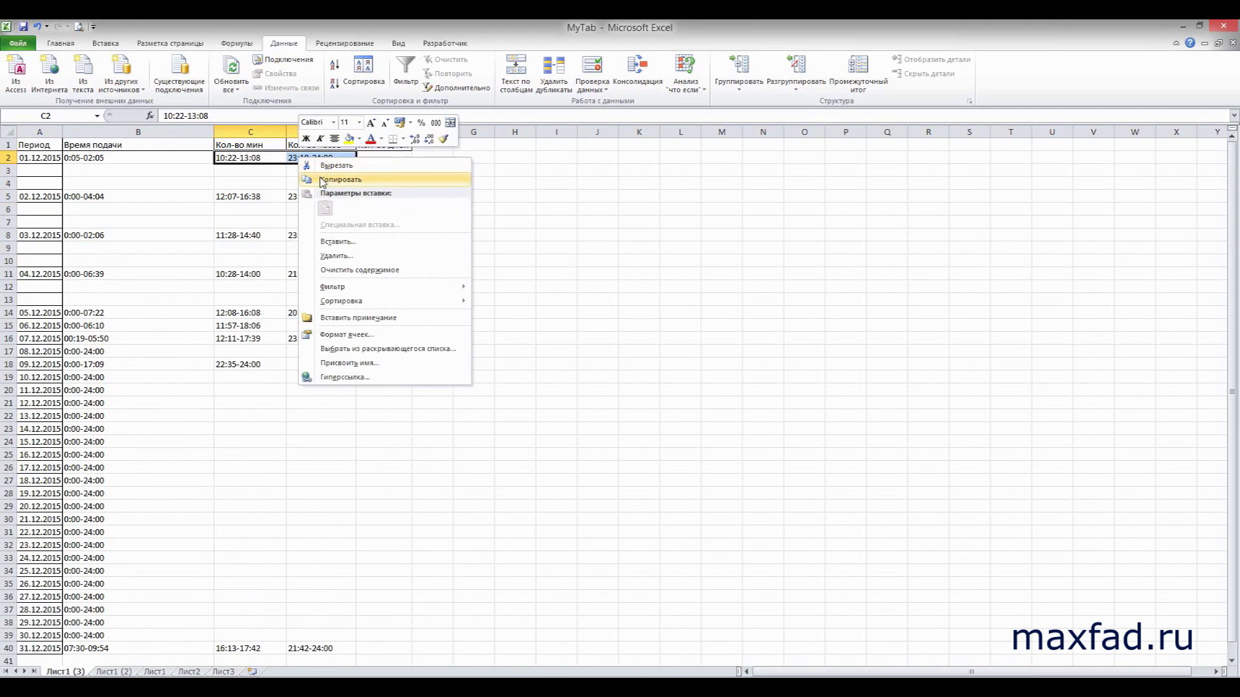
click(322, 180)
mouse_move(359, 225)
click(123, 170)
right_click(124, 170)
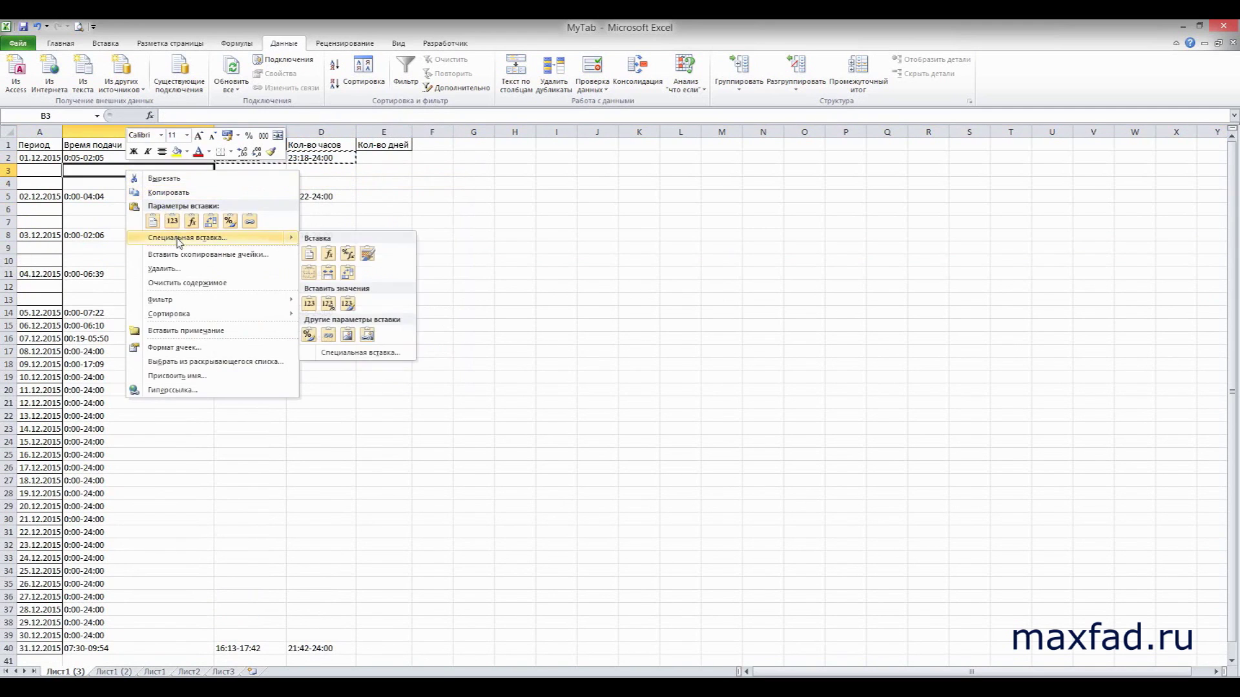
click(180, 239)
click(214, 300)
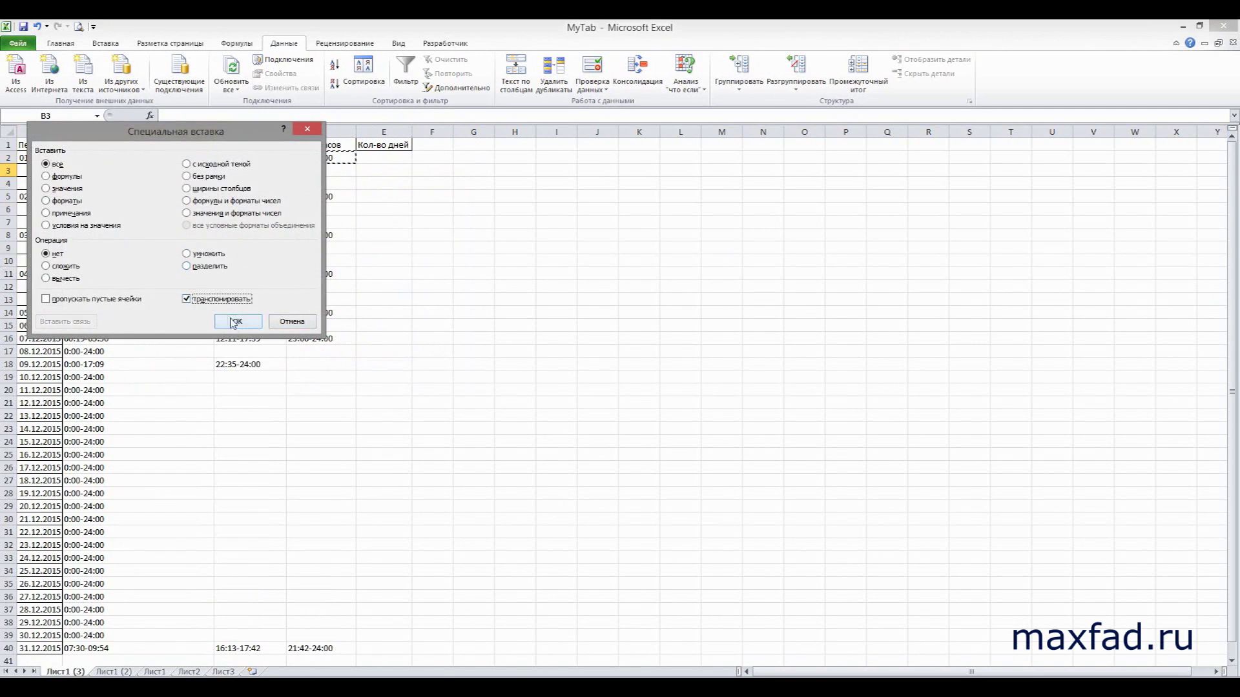
click(234, 322)
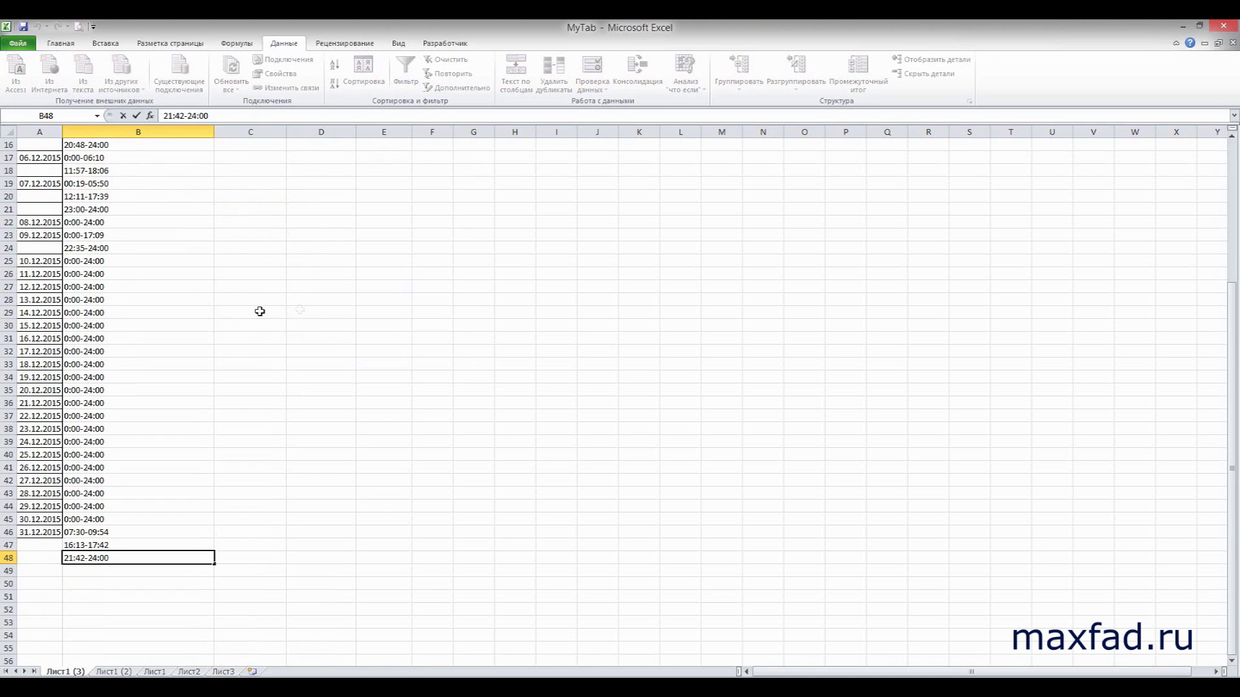
click(283, 334)
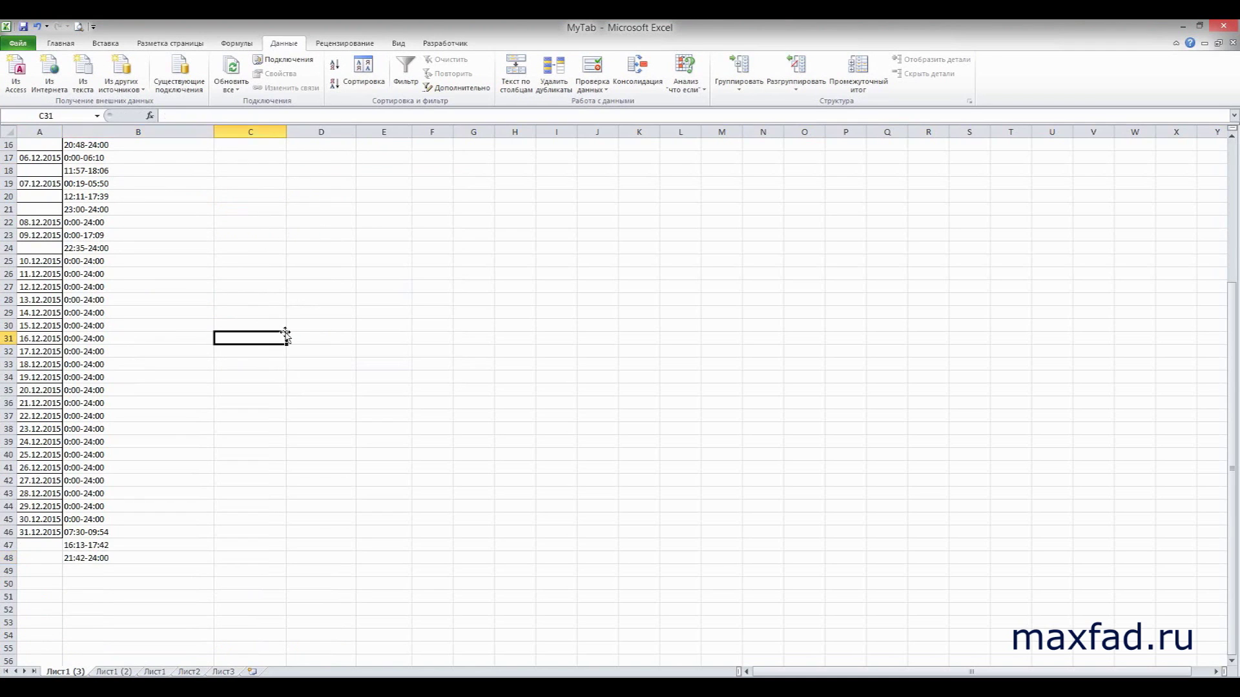
scroll(284, 329, up, 2)
scroll(285, 332, up, 3)
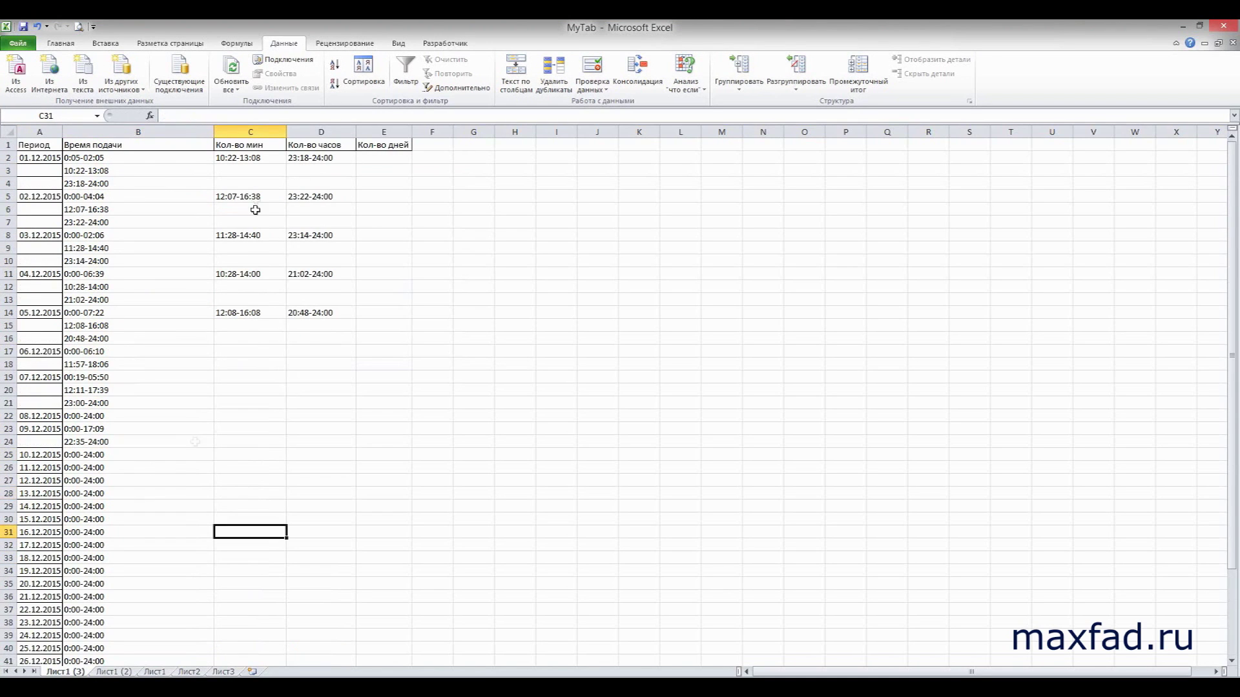
Delete the leftover intervals in C2:D14 and paste a copy of B2:B48 into column F starting at F2
mouse_move(241, 156)
mouse_down()
mouse_move(325, 285)
mouse_move(322, 315)
mouse_up()
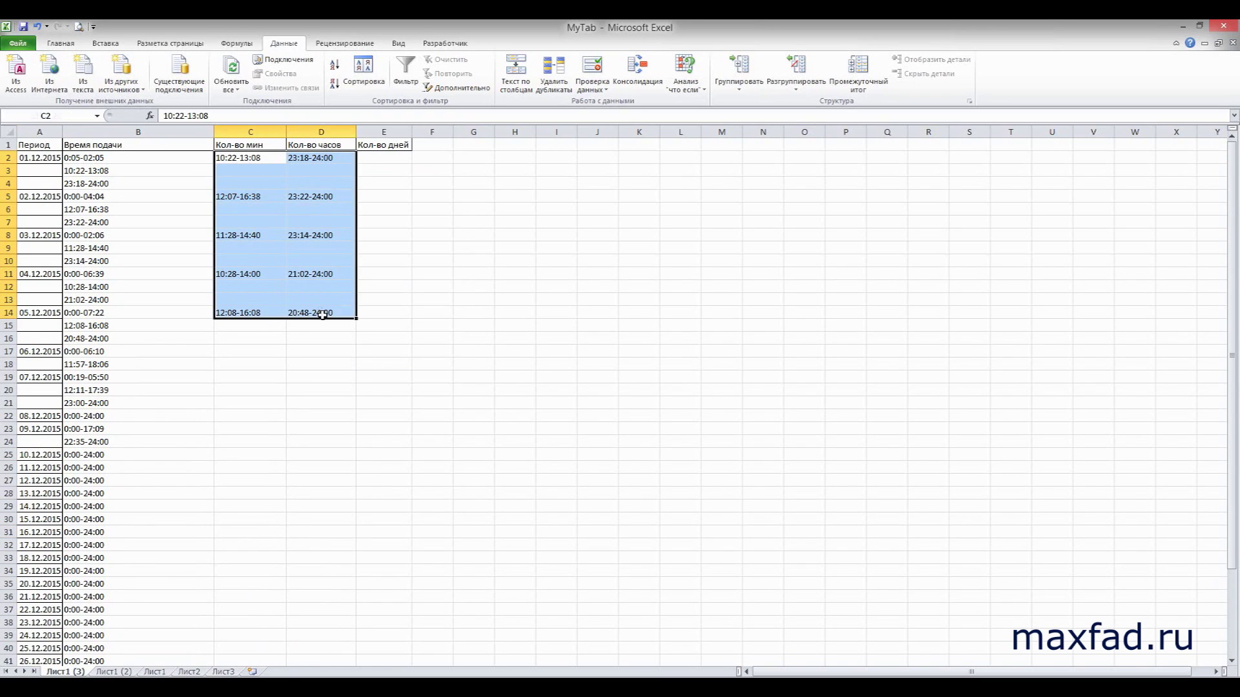
key(Delete)
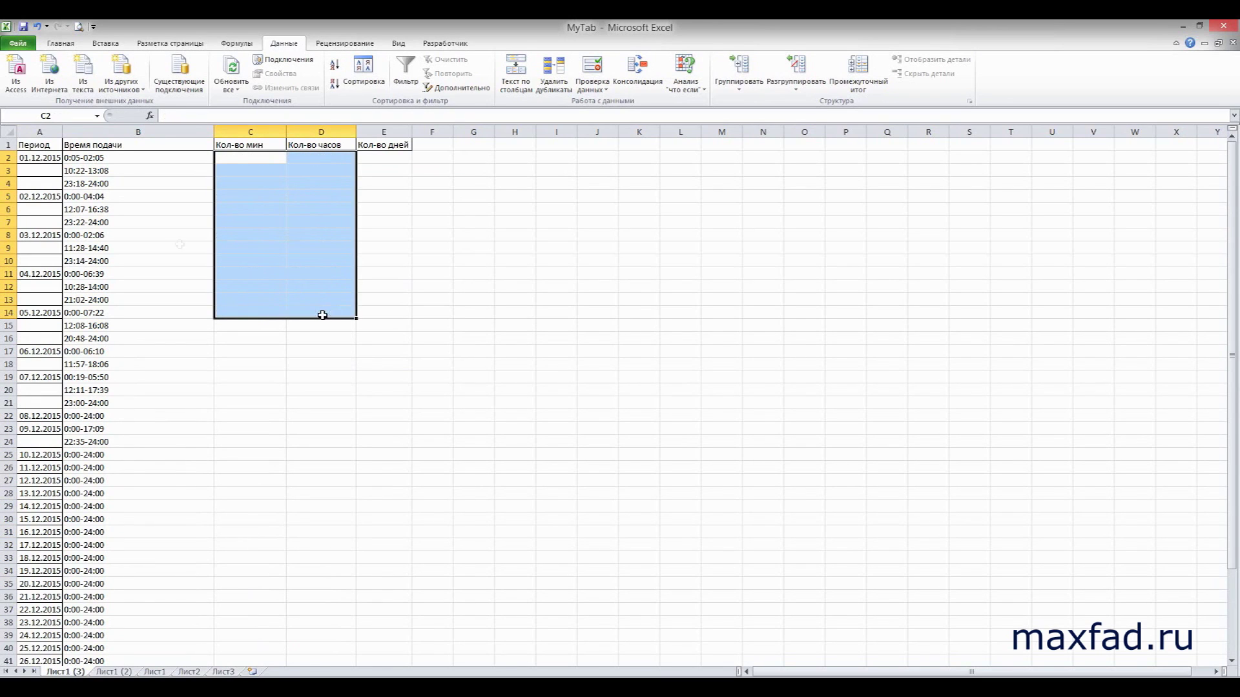
drag(120, 156, 156, 631)
key(ctrl+c)
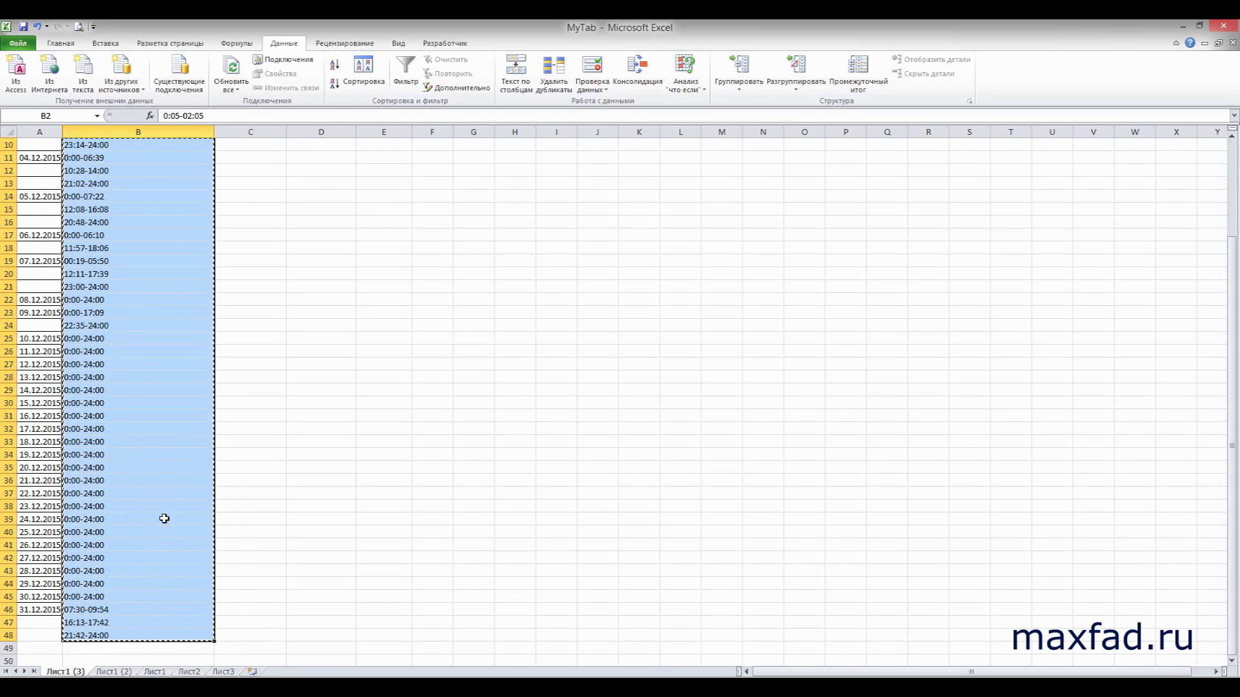
scroll(164, 519, up, 3)
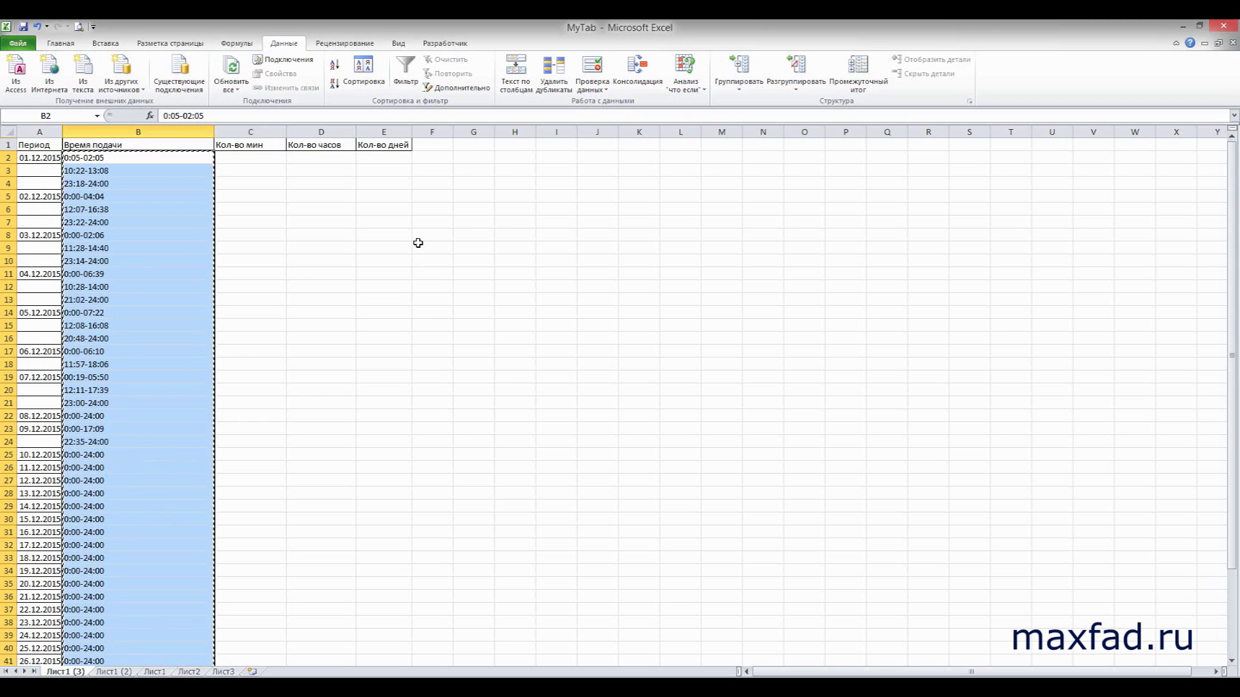
click(433, 157)
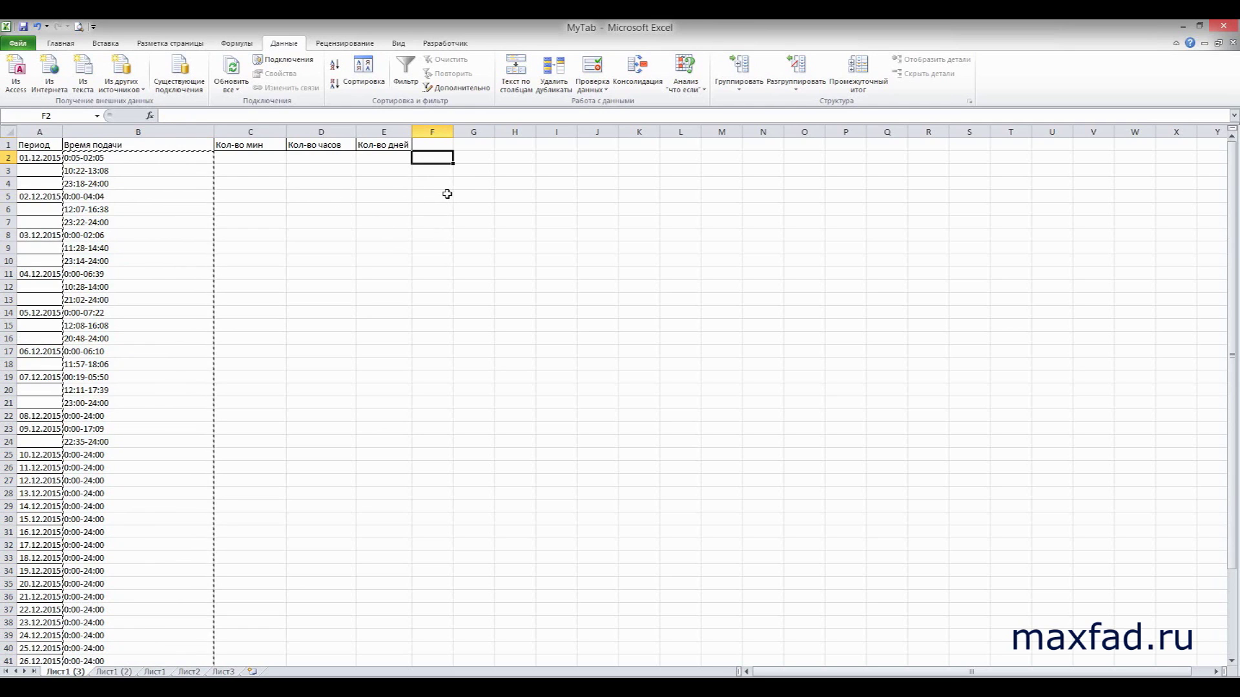
key(ctrl+v)
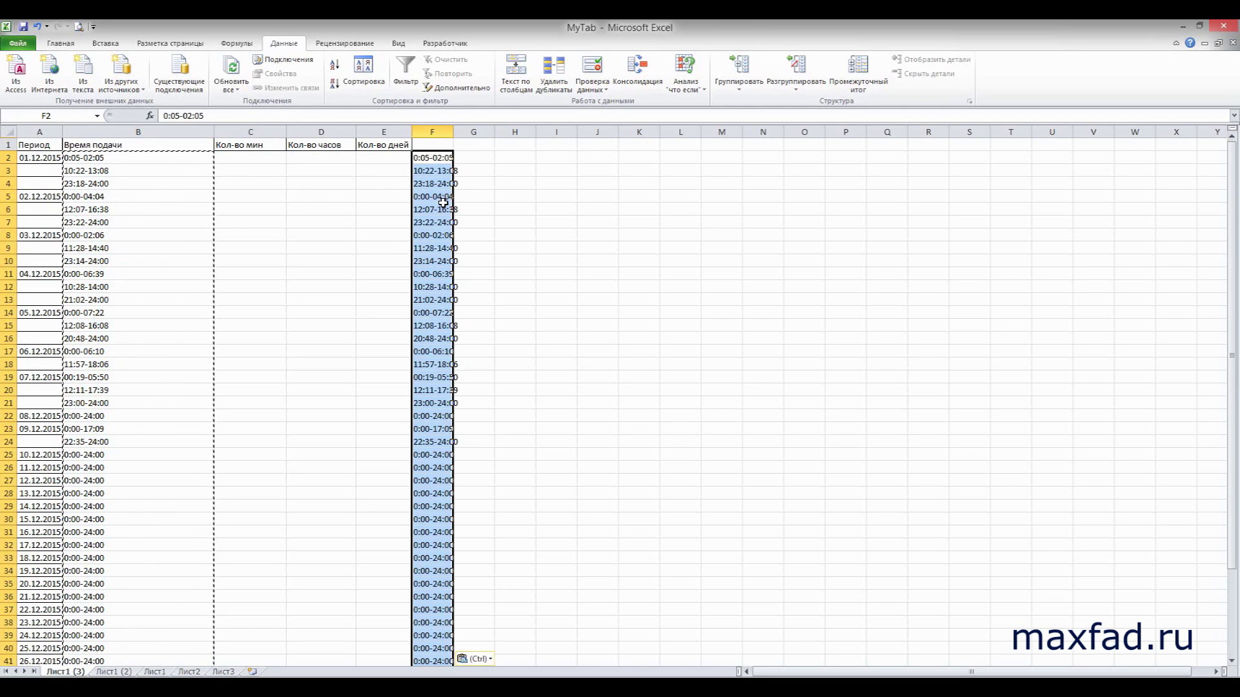
Widen column F and split its intervals at '-' into start times (F) and end times (G)
drag(456, 132, 494, 132)
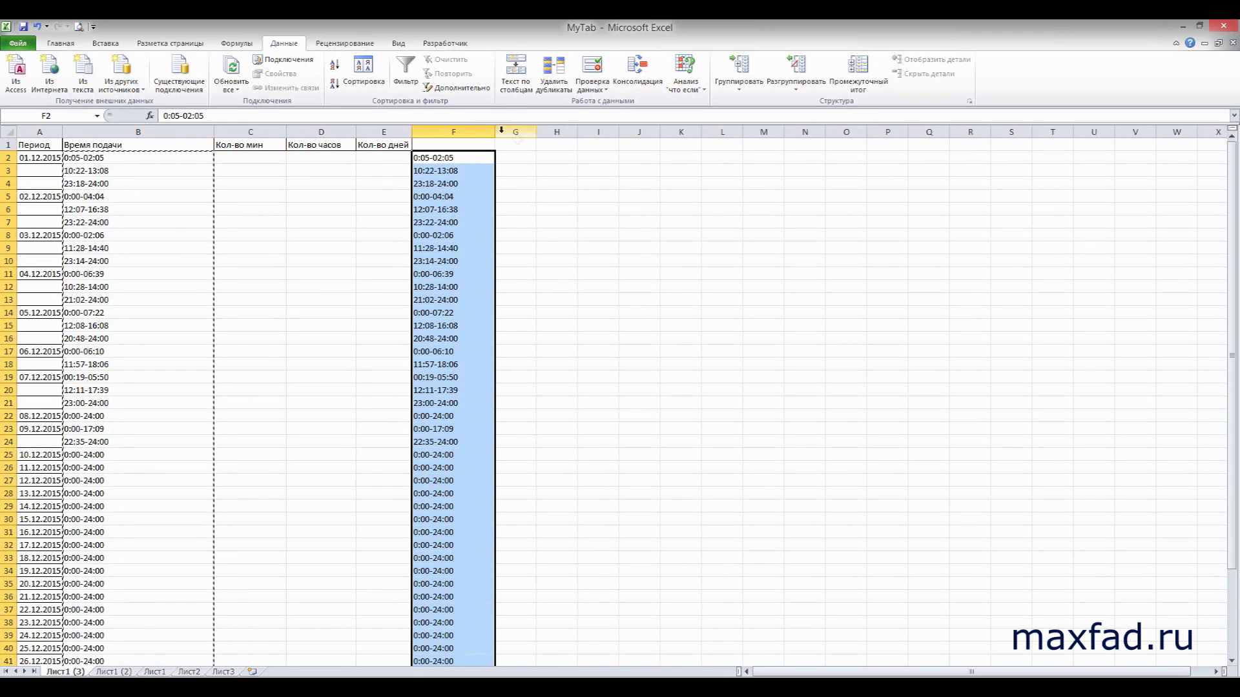
click(515, 87)
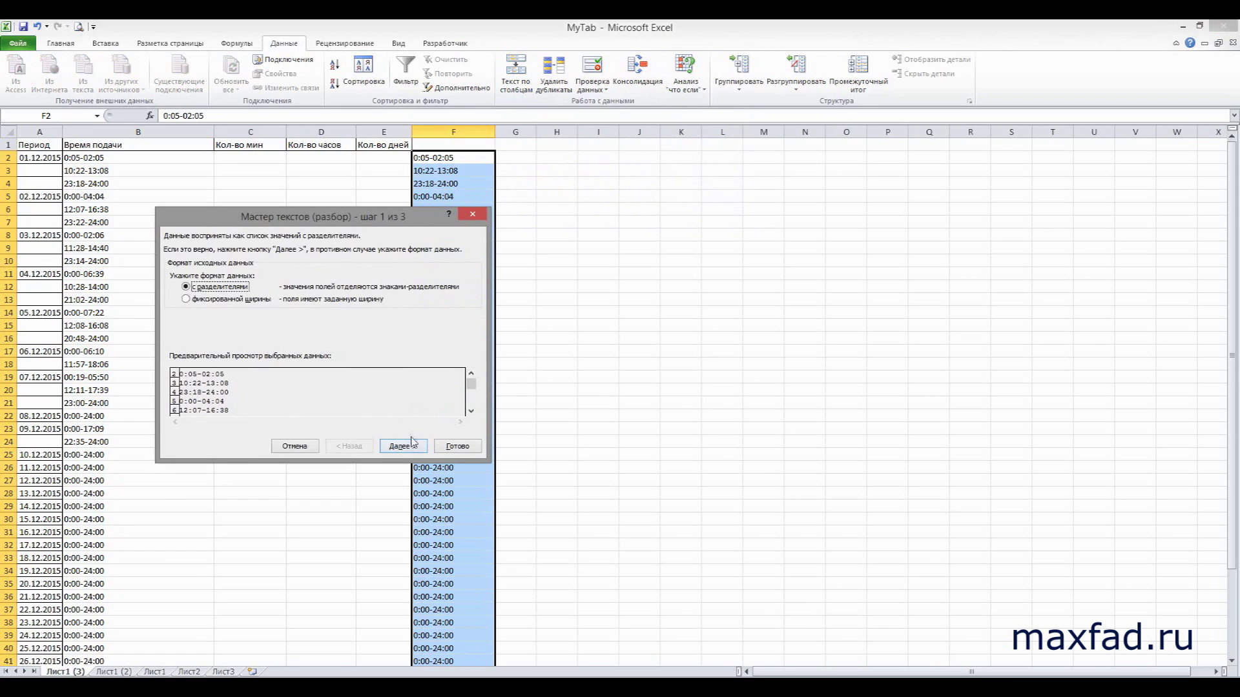
click(402, 446)
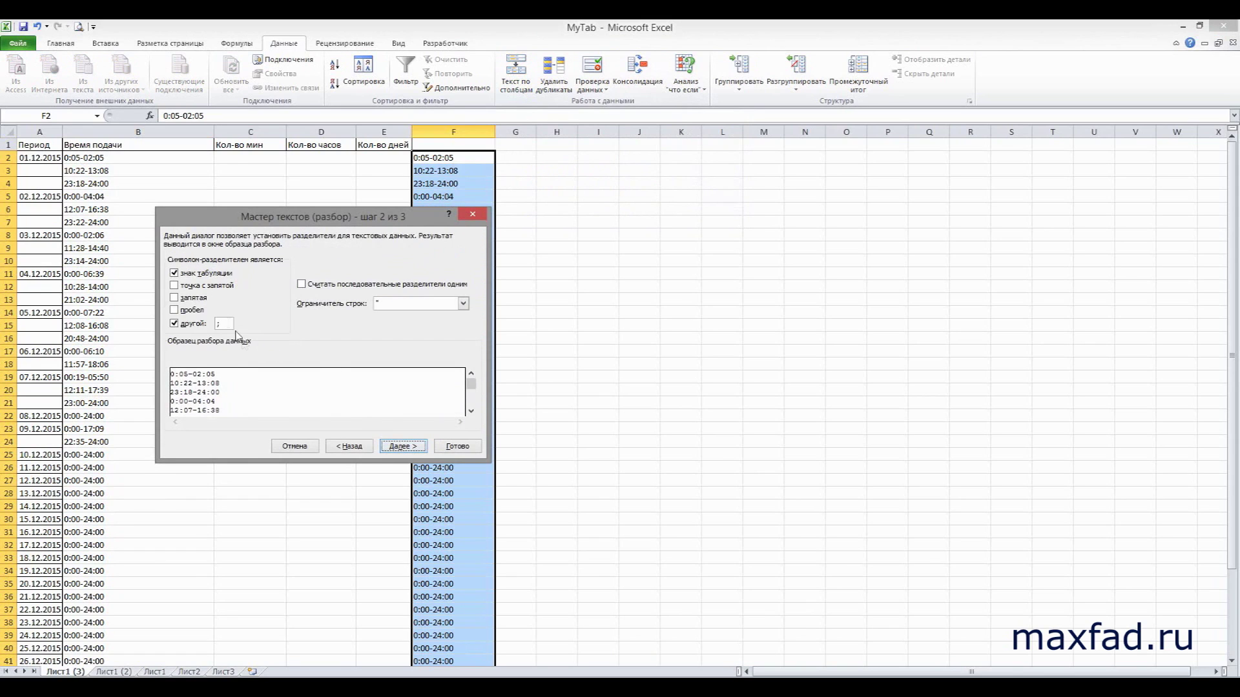
click(188, 275)
click(227, 324)
text(-)
click(457, 447)
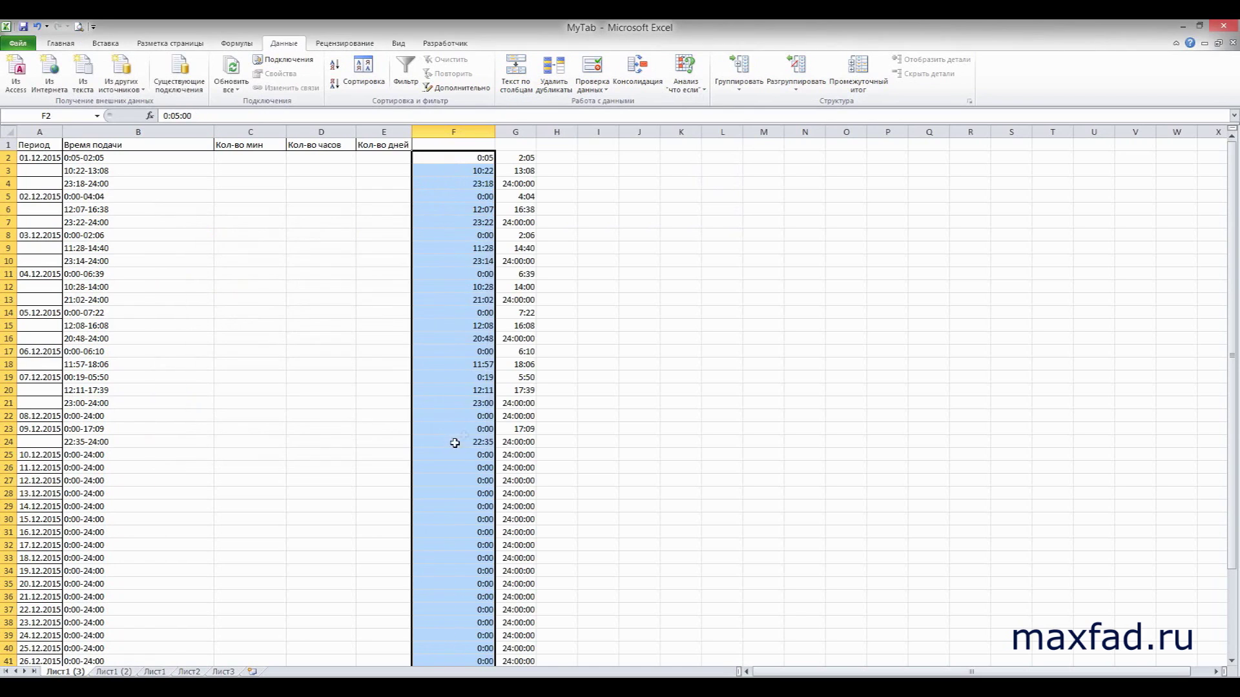
Enter the duration formula =G2-F2 in cell H2
click(558, 159)
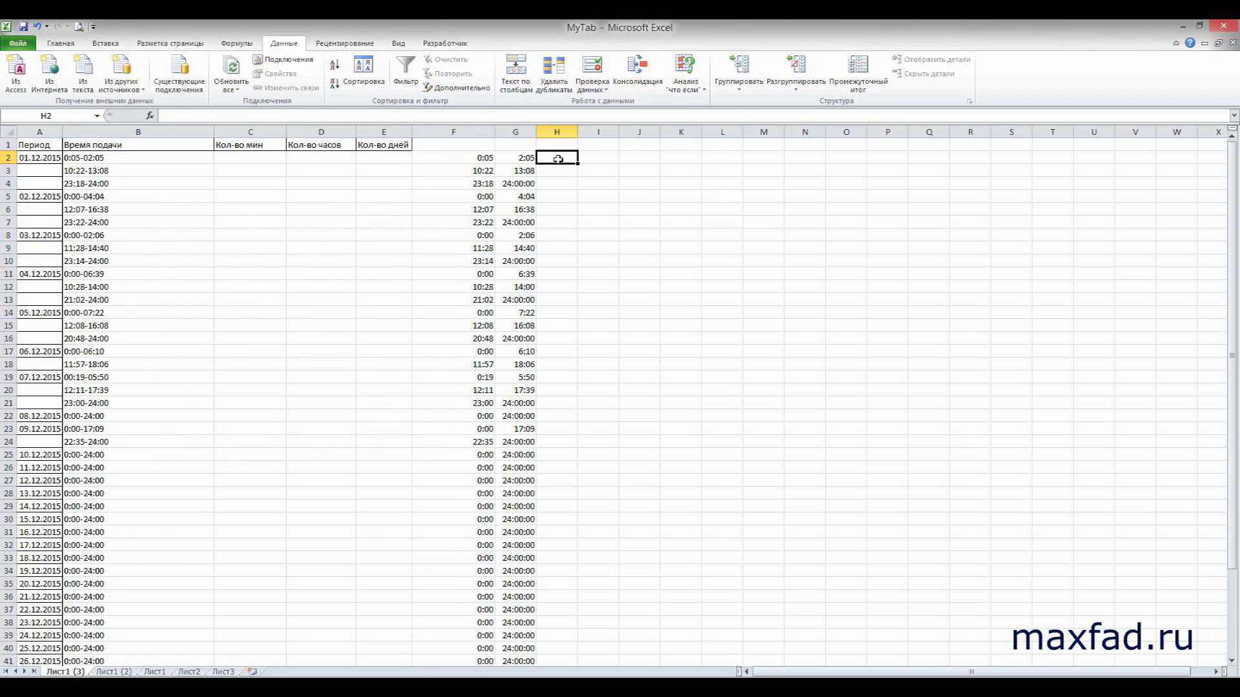
text(=)
key(Left)
text(-)
key(Left)
key(Left)
key(Return)
Give H2 the custom [h]:mm format and fill the duration formula down column H
click(559, 159)
key(ctrl+1)
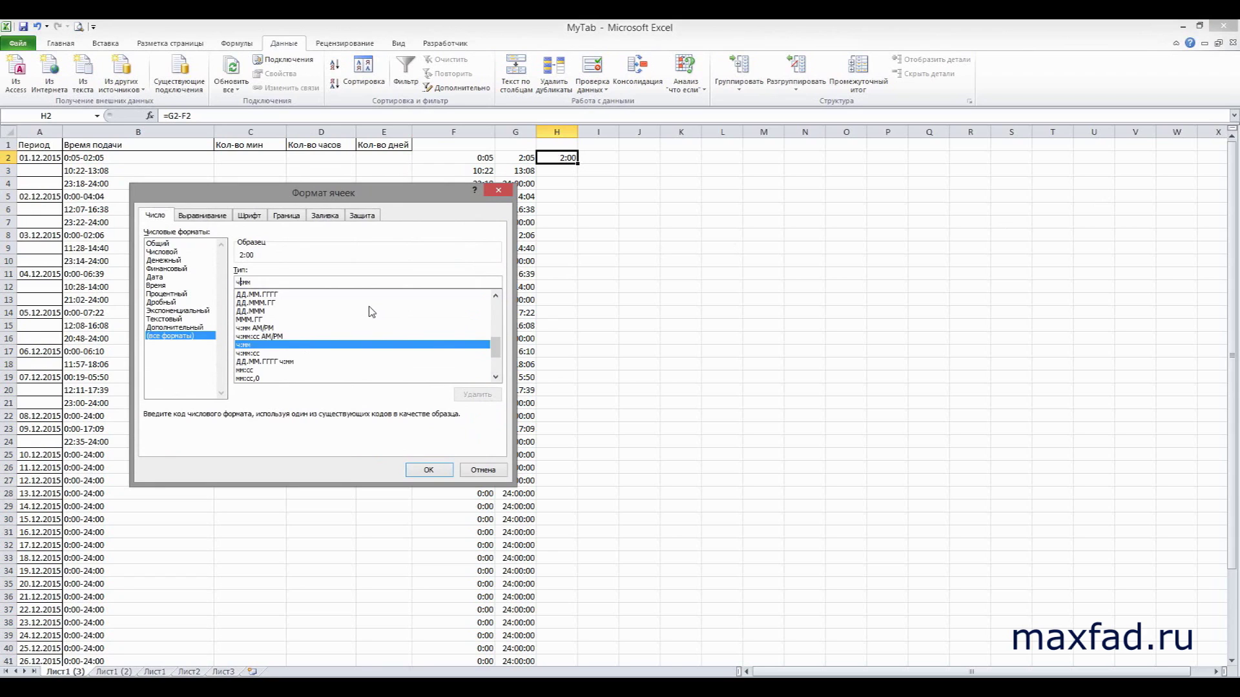
key(shift+Tab)
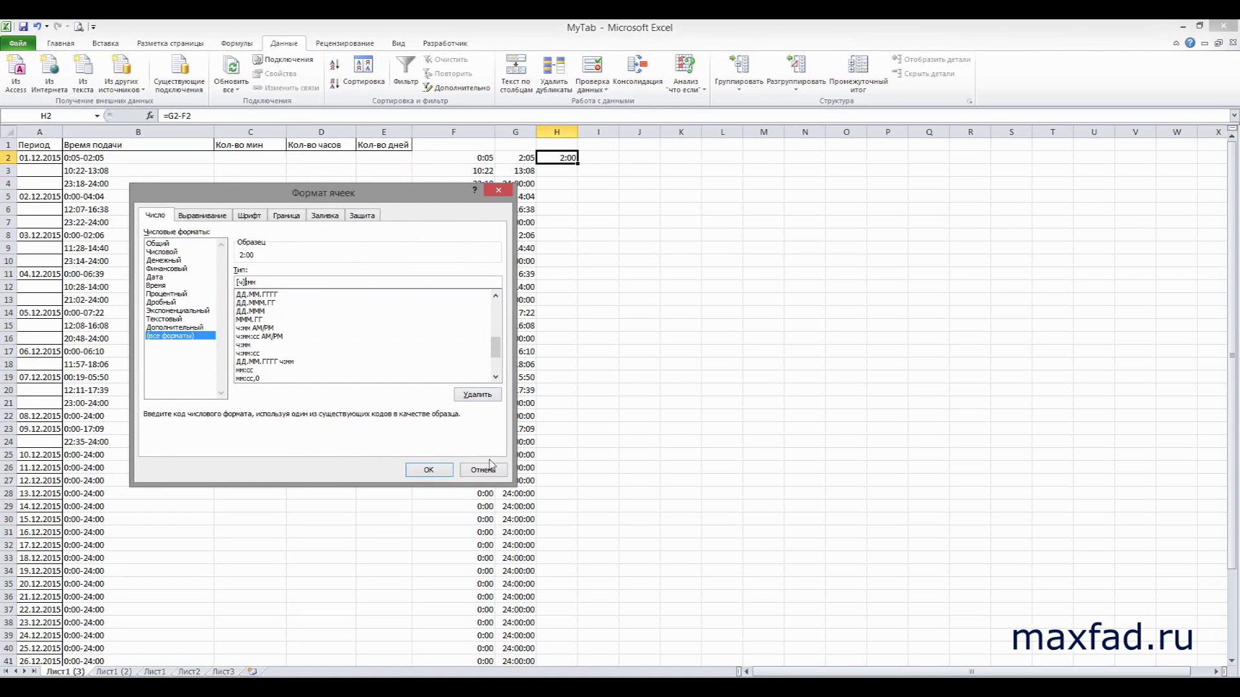
click(436, 475)
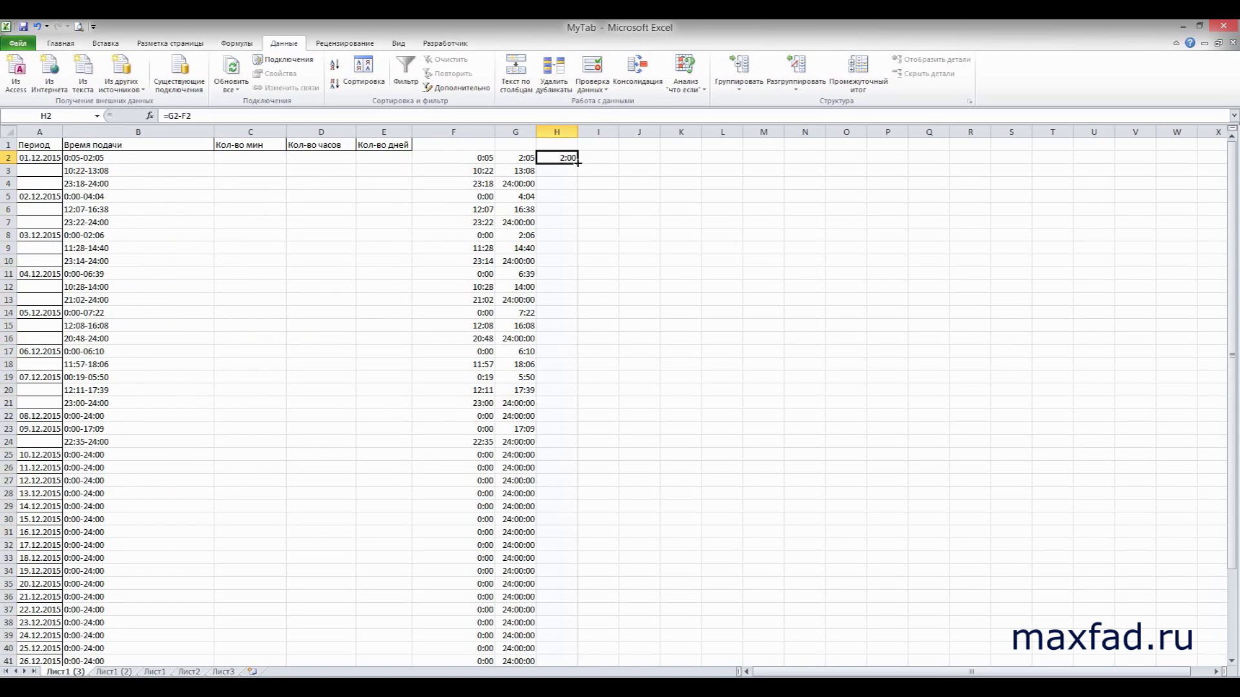
double_click(578, 162)
click(597, 161)
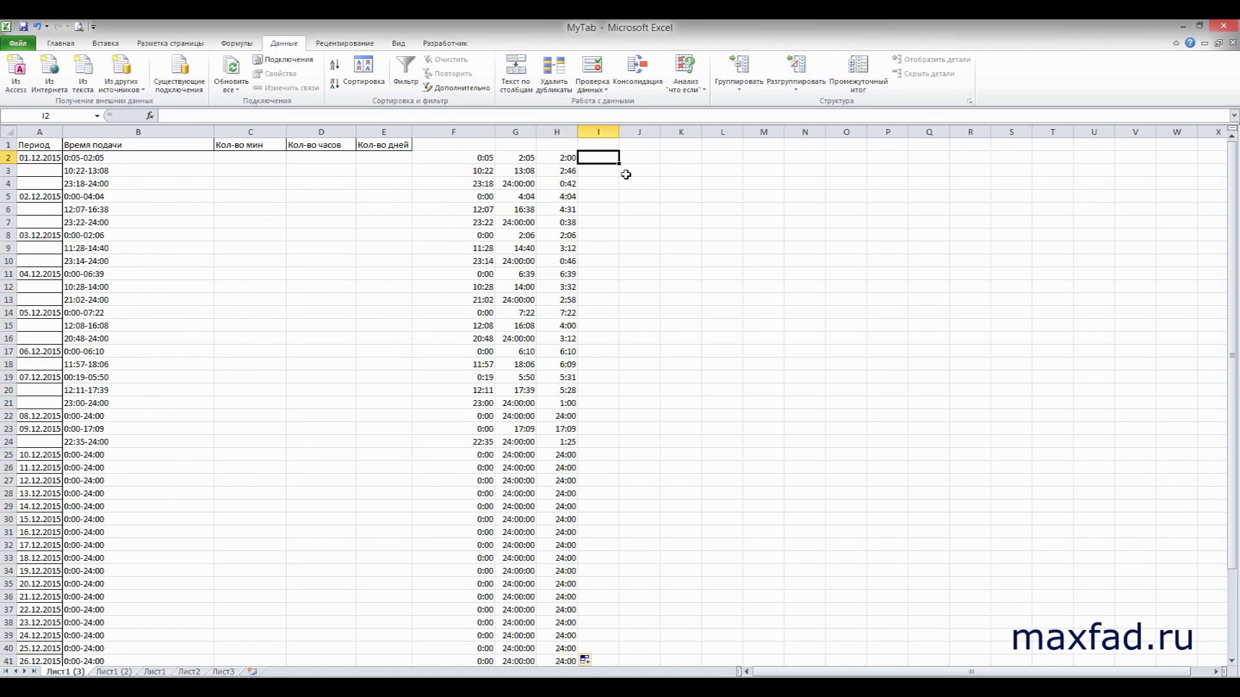
Enter =H2*60 in I2, fill it down to row 48, and select I2:I48
text(=)
key(Left)
text(*)
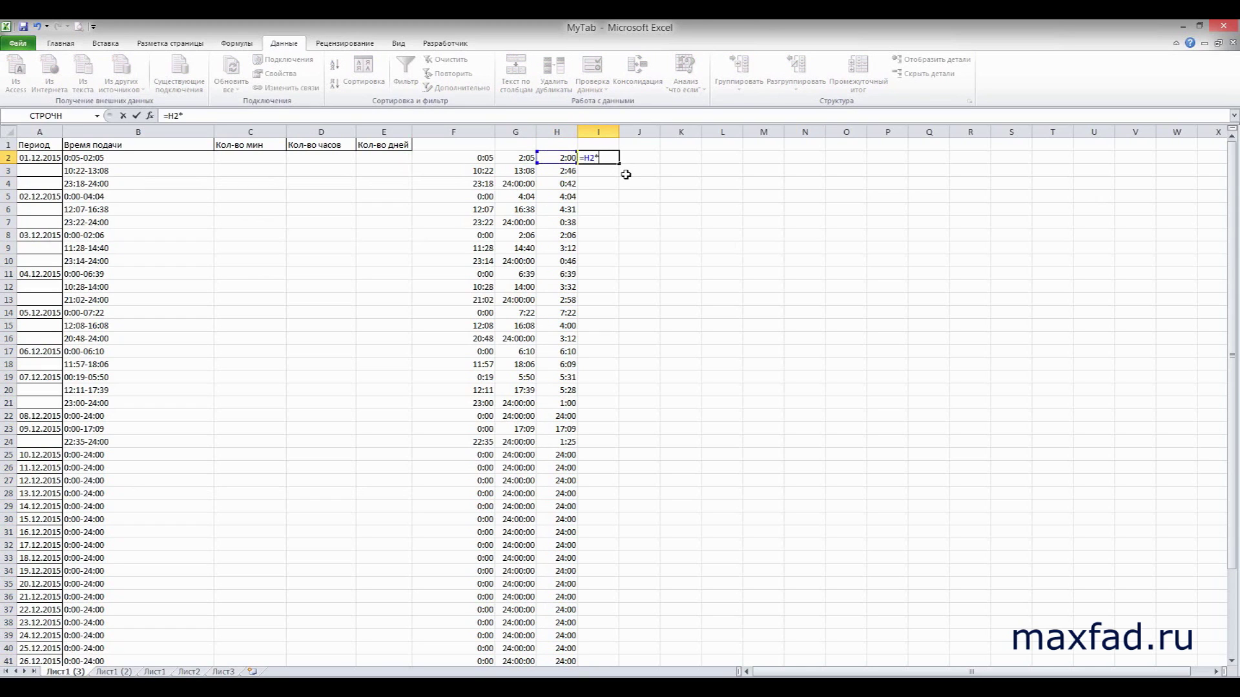
key(ctrl+Return)
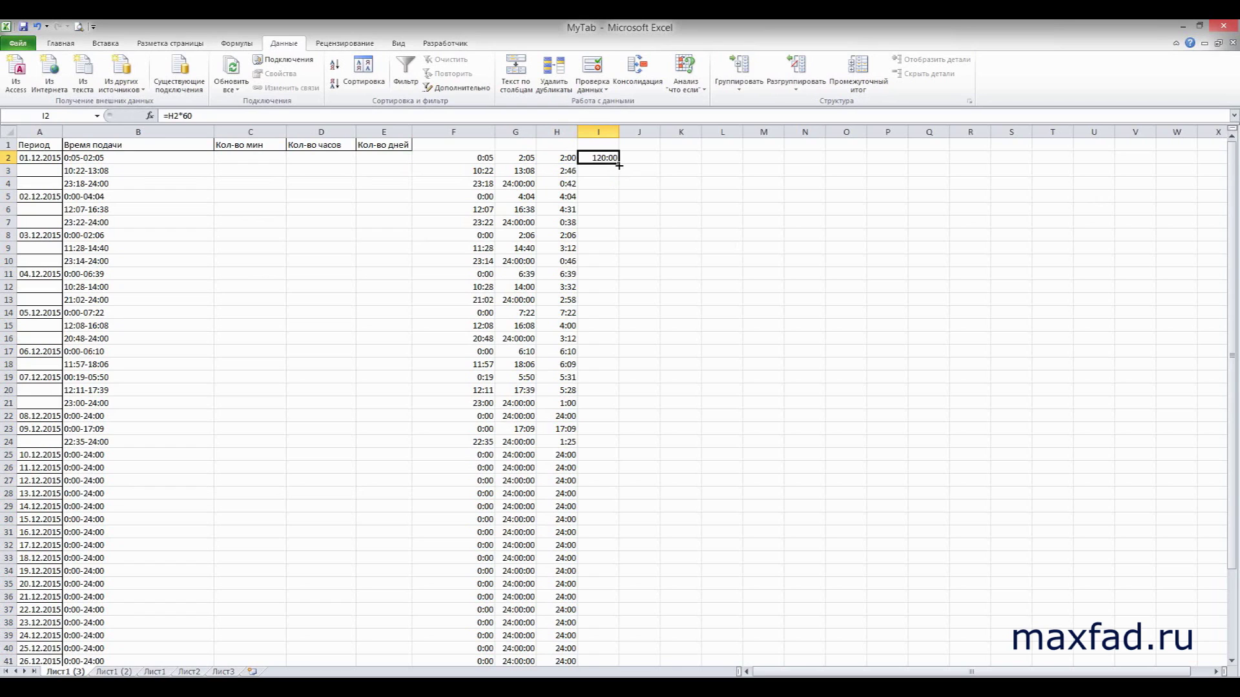
double_click(619, 165)
click(665, 218)
click(609, 159)
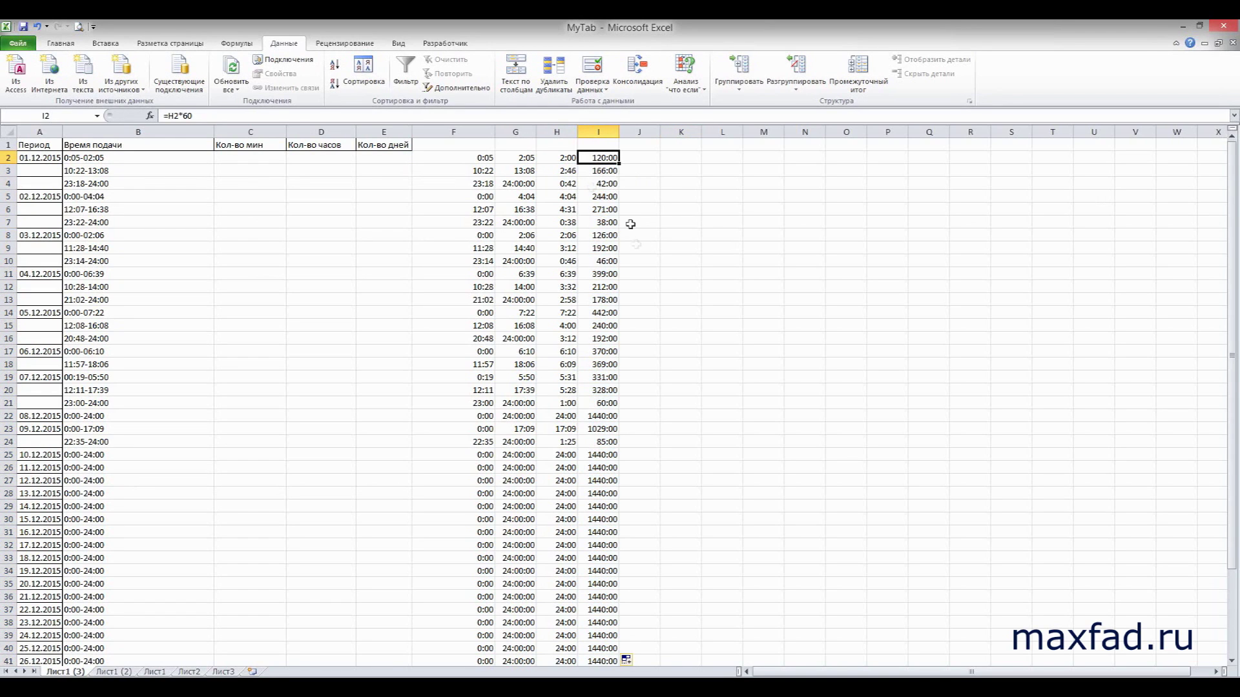
drag(595, 157, 606, 651)
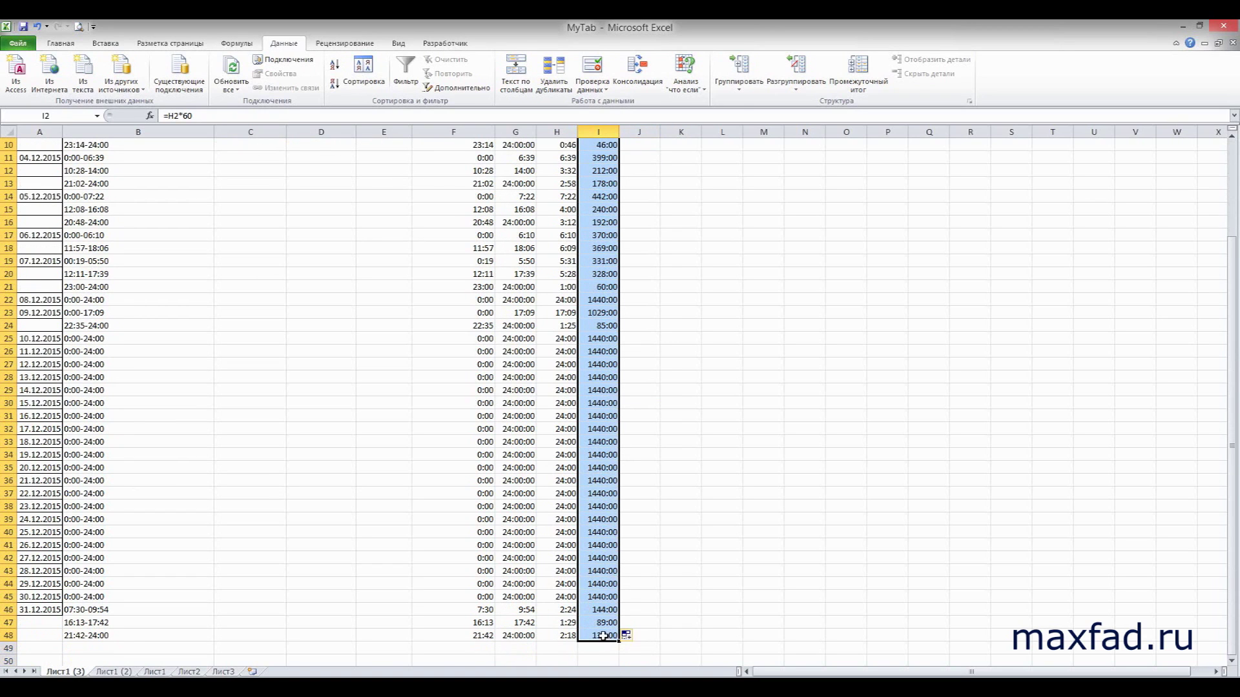
Copy the column I minute values and paste them into a cleared Notepad document
key(ctrl+c)
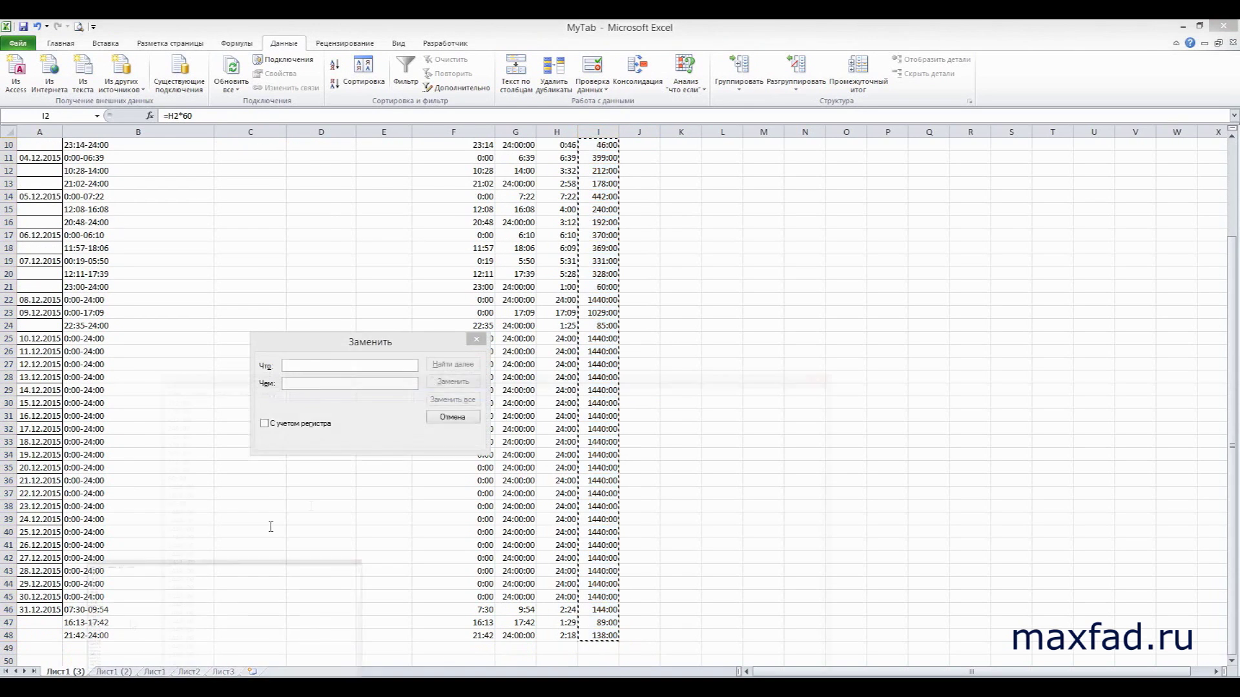
click(476, 340)
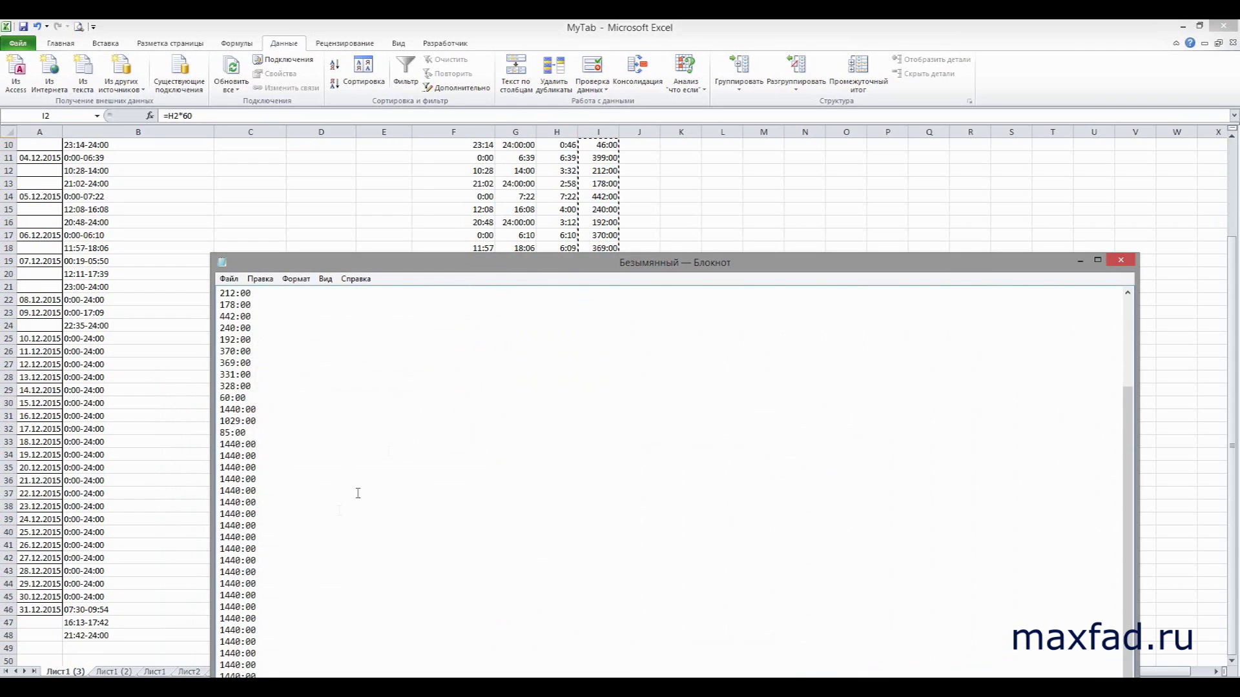
key(ctrl+a)
key(ctrl+x)
key(ctrl+h)
key(Escape)
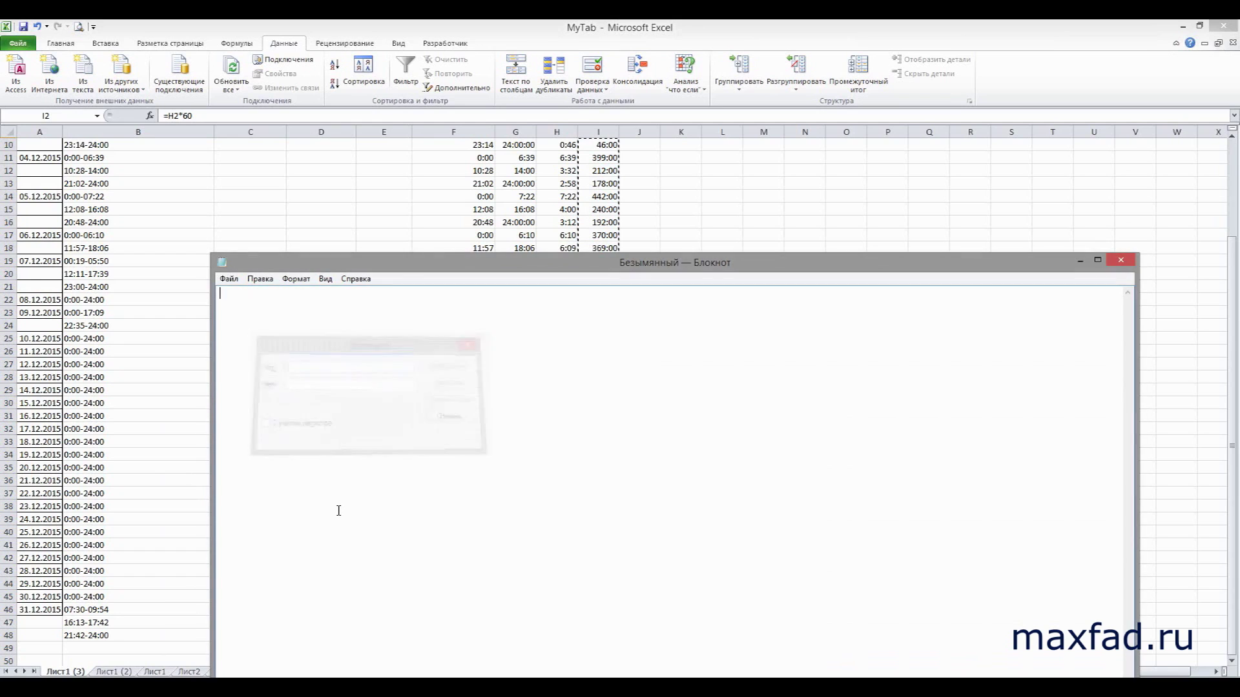
key(ctrl+v)
Replace every ':00' with nothing in Notepad and paste the plain minute numbers back into column I
key(ctrl+h)
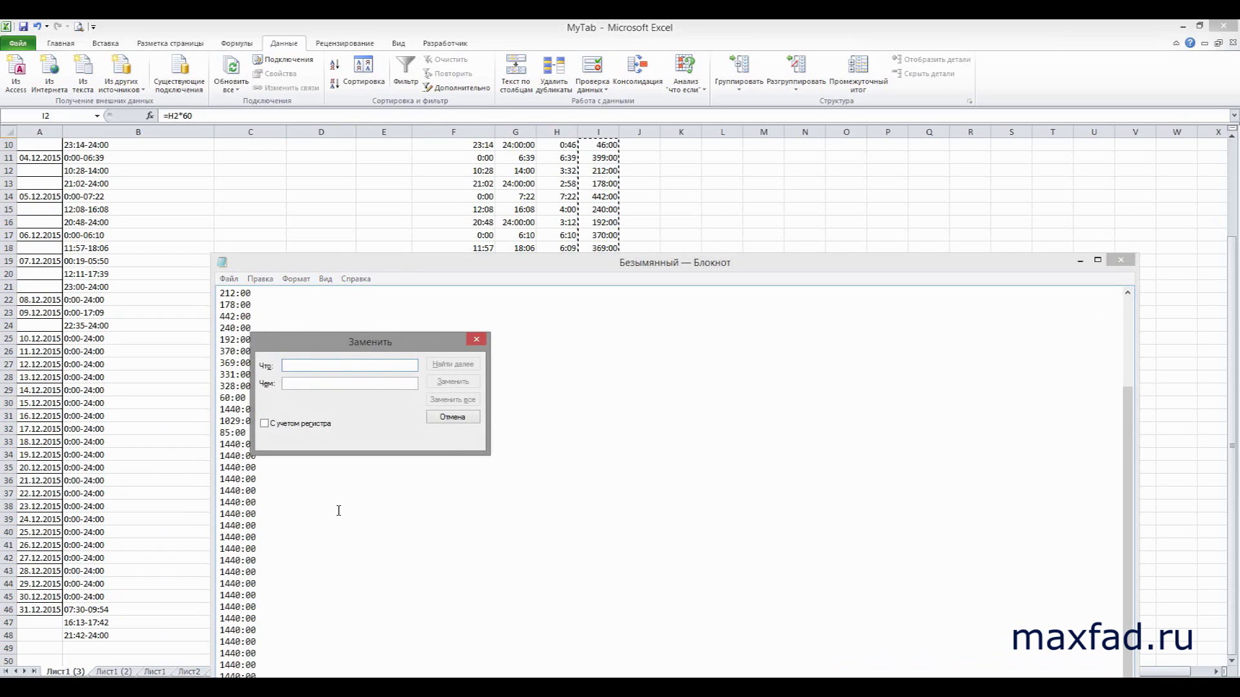
text(:00)
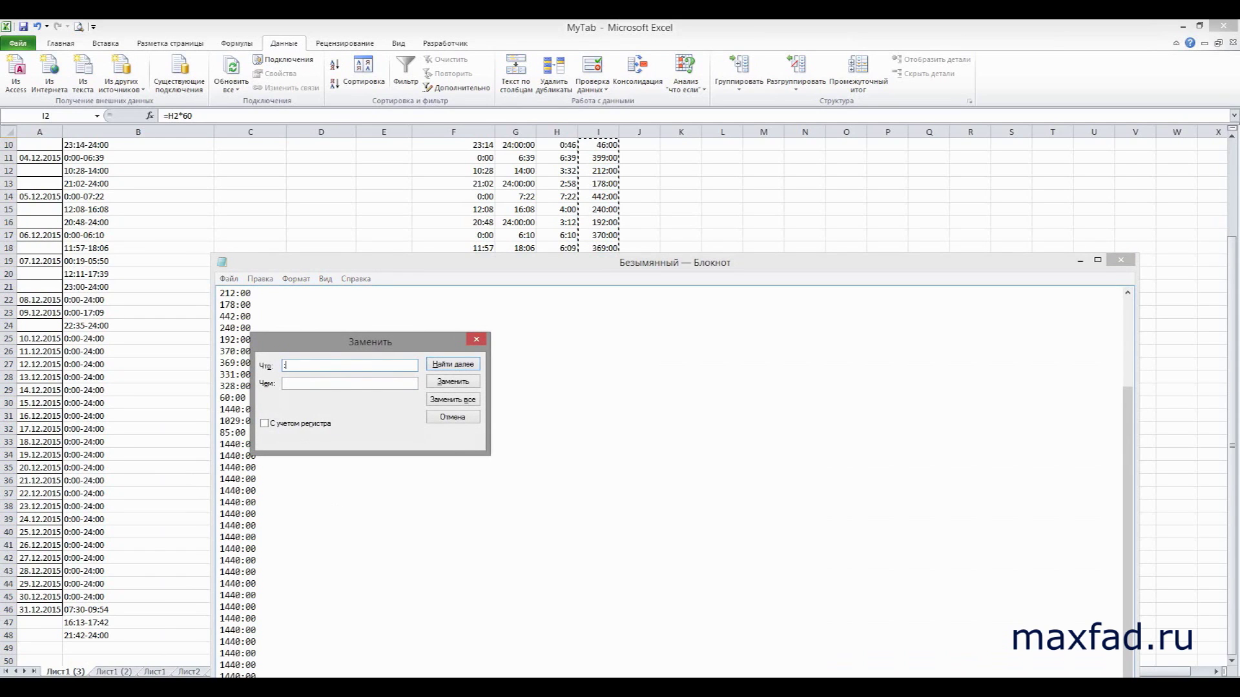
click(438, 404)
click(465, 417)
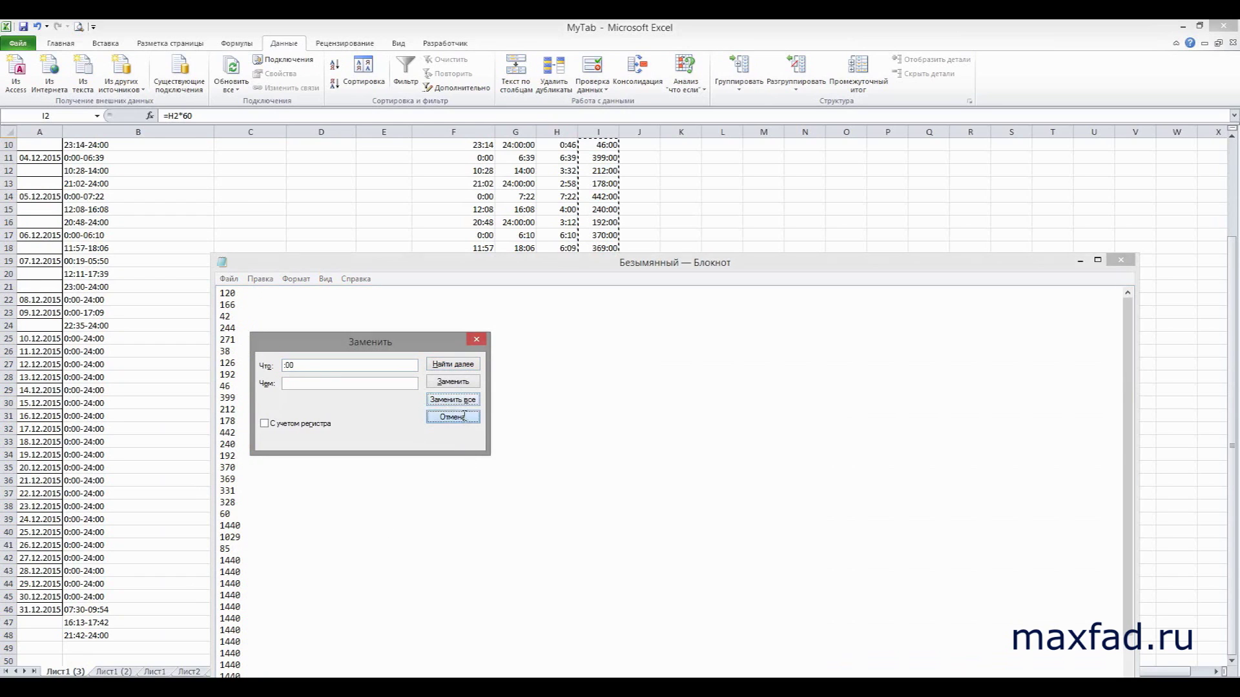
key(ctrl+a)
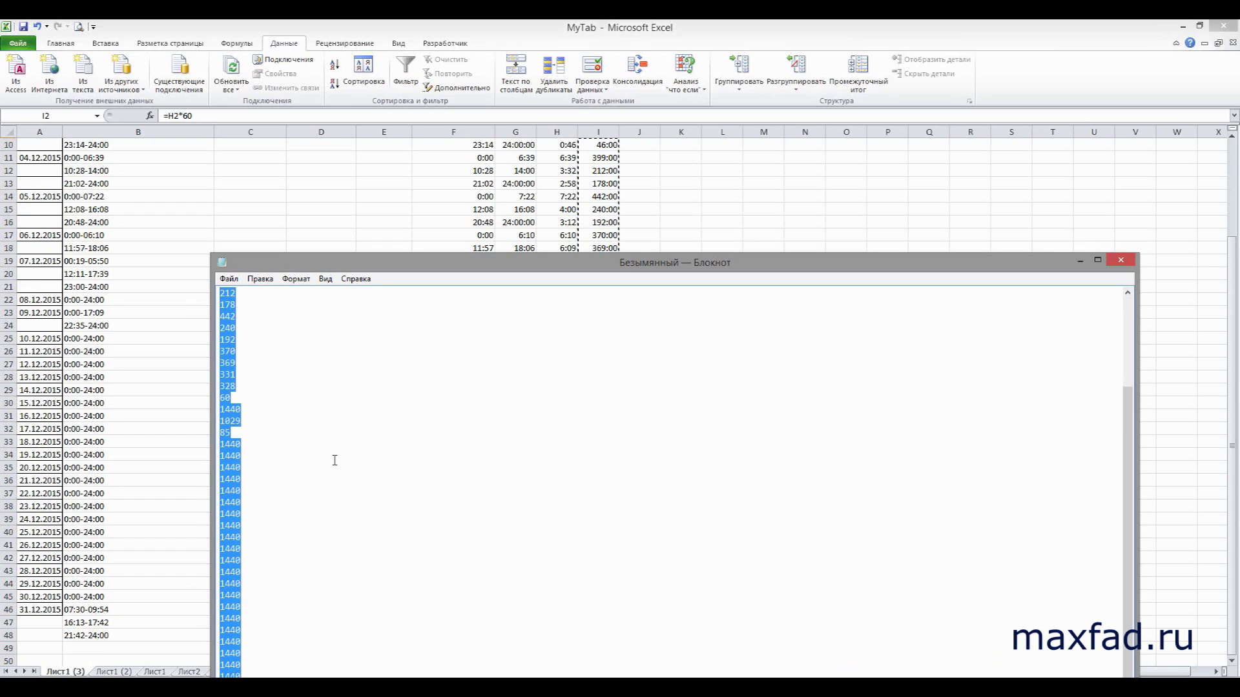
key(ctrl+c)
key(alt+Tab)
key(ctrl+v)
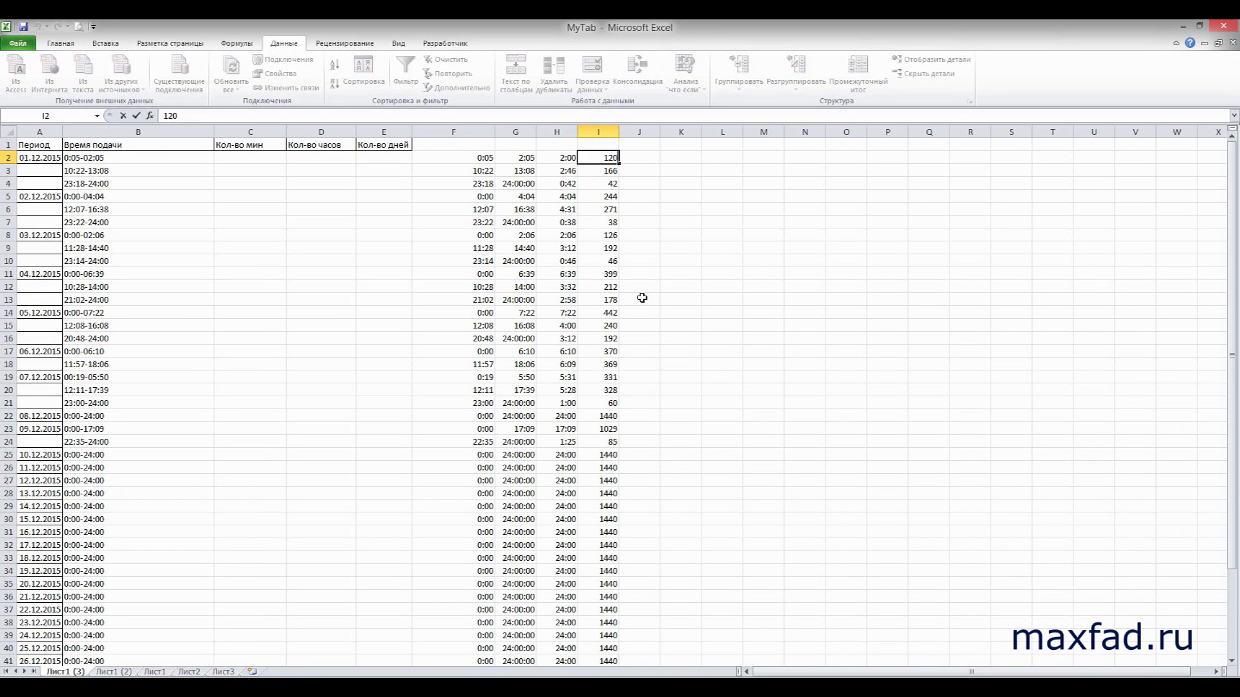
mouse_move(597, 159)
mouse_down()
mouse_move(608, 659)
mouse_move(615, 573)
mouse_up()
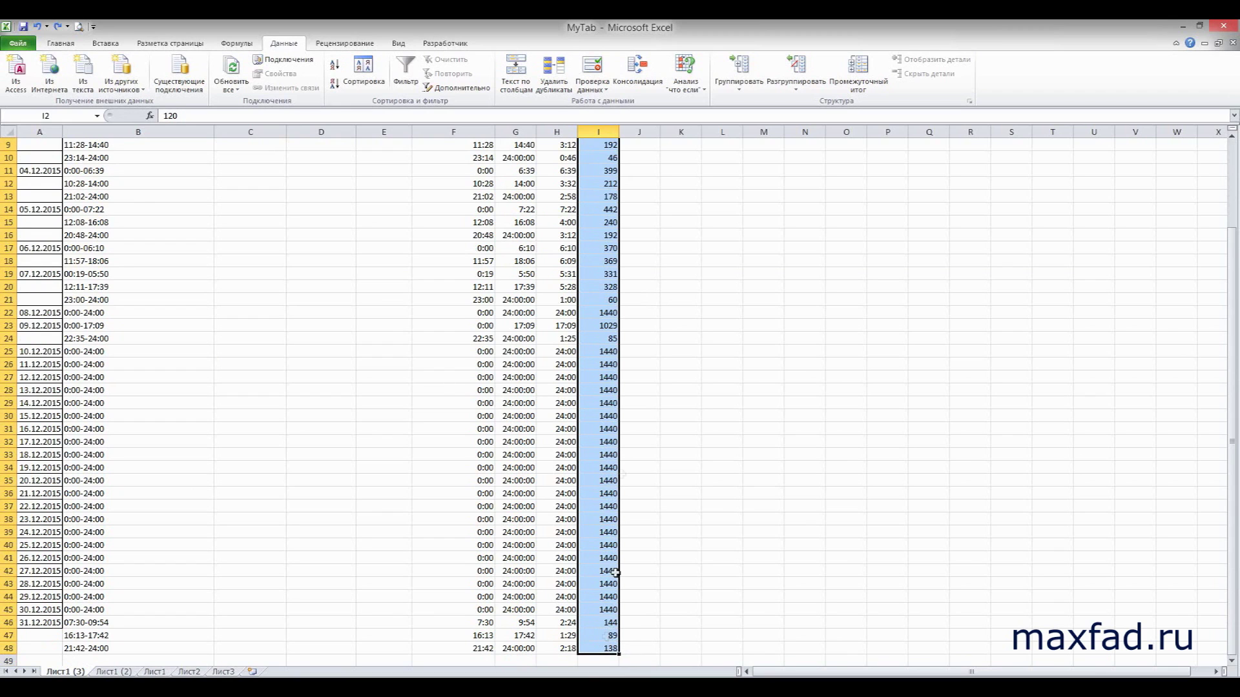
Paste the minute values from I2:I48 into the Кол-во мин column starting at C2
scroll(382, 285, up, 3)
key(ctrl+c)
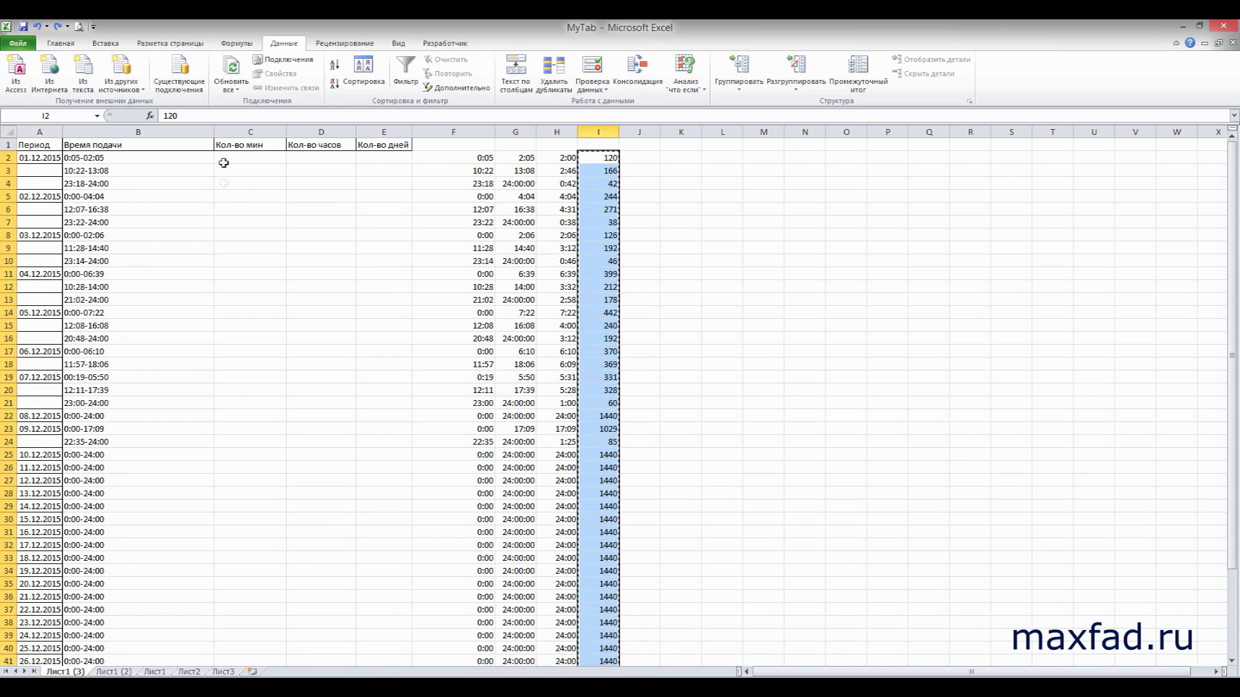
click(226, 158)
key(ctrl+v)
click(681, 338)
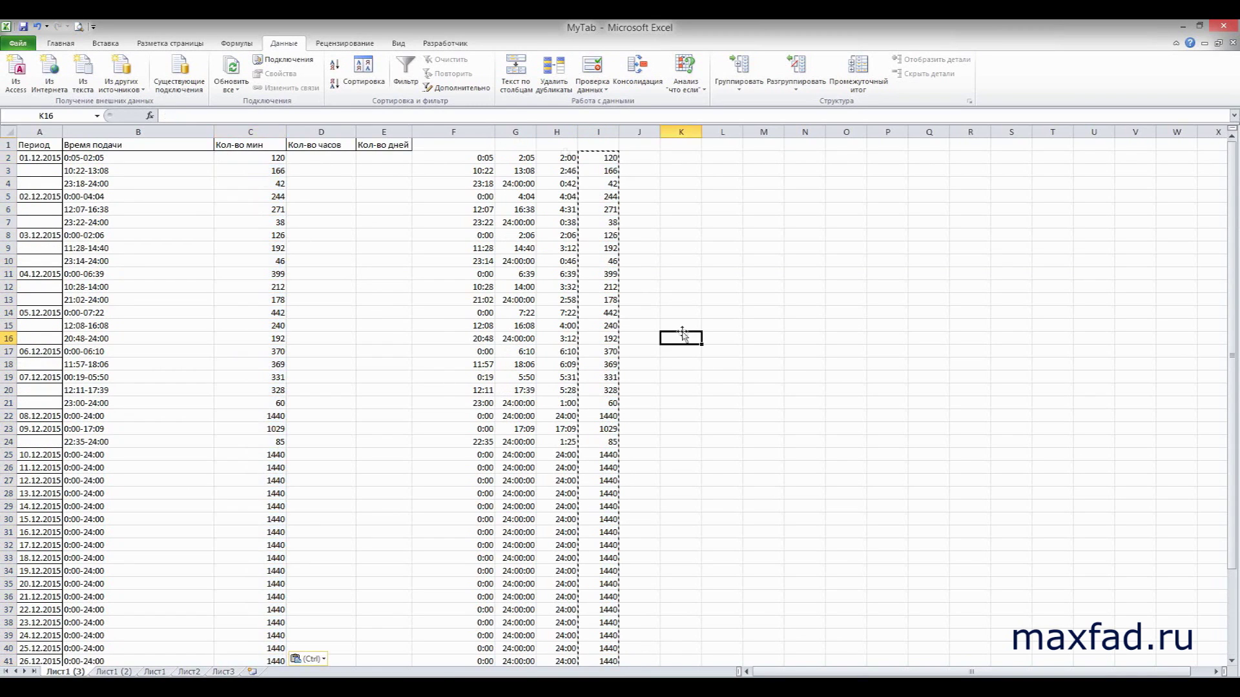
Copy the hour durations H2:H48 and clear the old text in Notepad
mouse_move(562, 155)
mouse_down()
mouse_move(568, 654)
mouse_move(565, 638)
mouse_up()
key(ctrl+c)
key(alt+Tab)
key(ctrl+a)
key(Delete)
Route the hour durations through Notepad and paste them into D2 as text, e.g. 2:00, 2:46
key(ctrl+v)
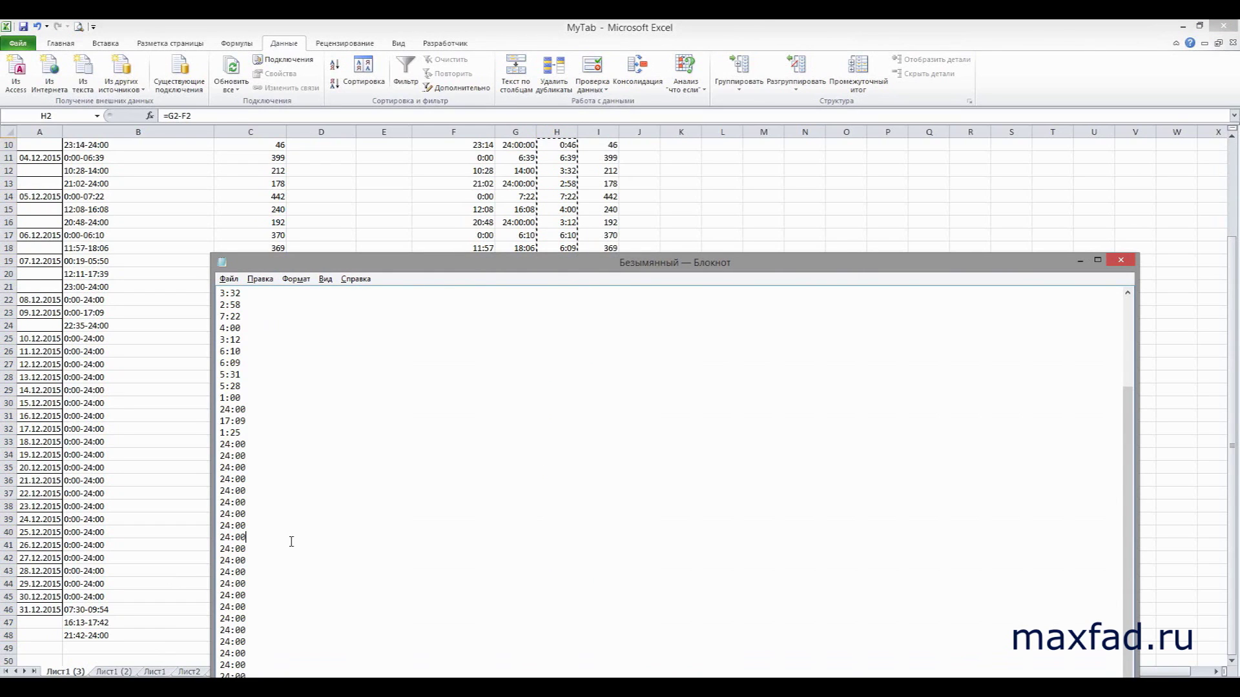
key(ctrl+a)
key(alt+Tab)
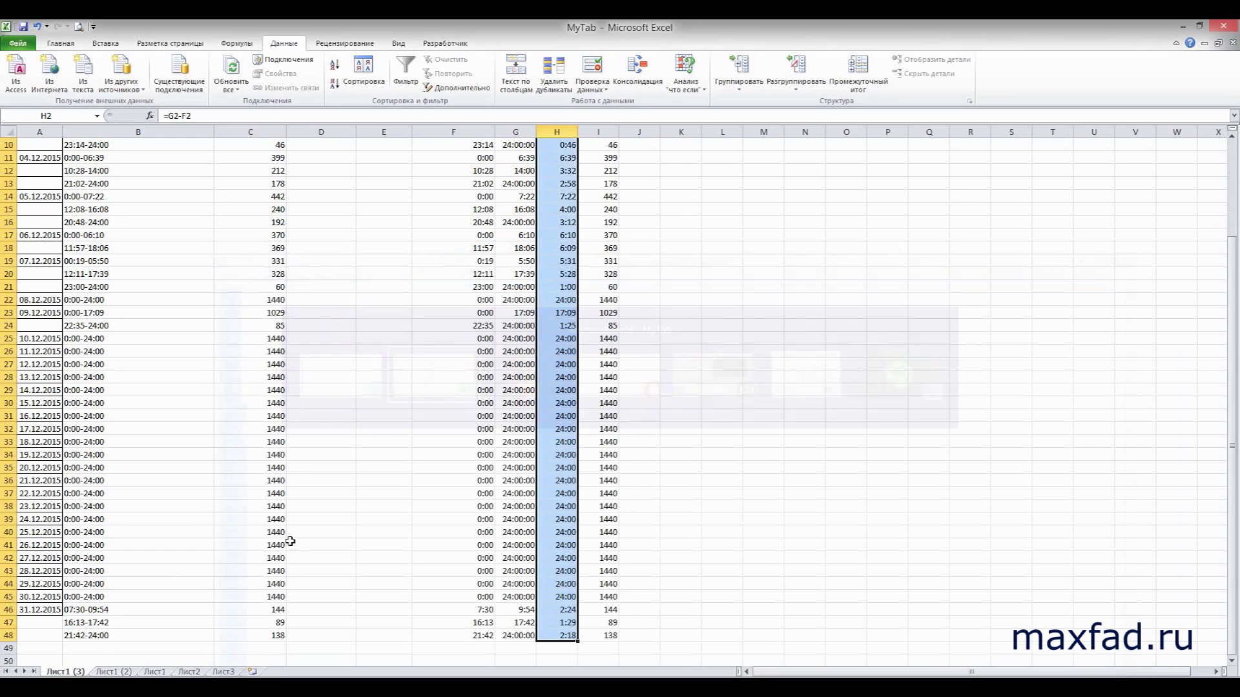
scroll(291, 542, up, 3)
click(306, 161)
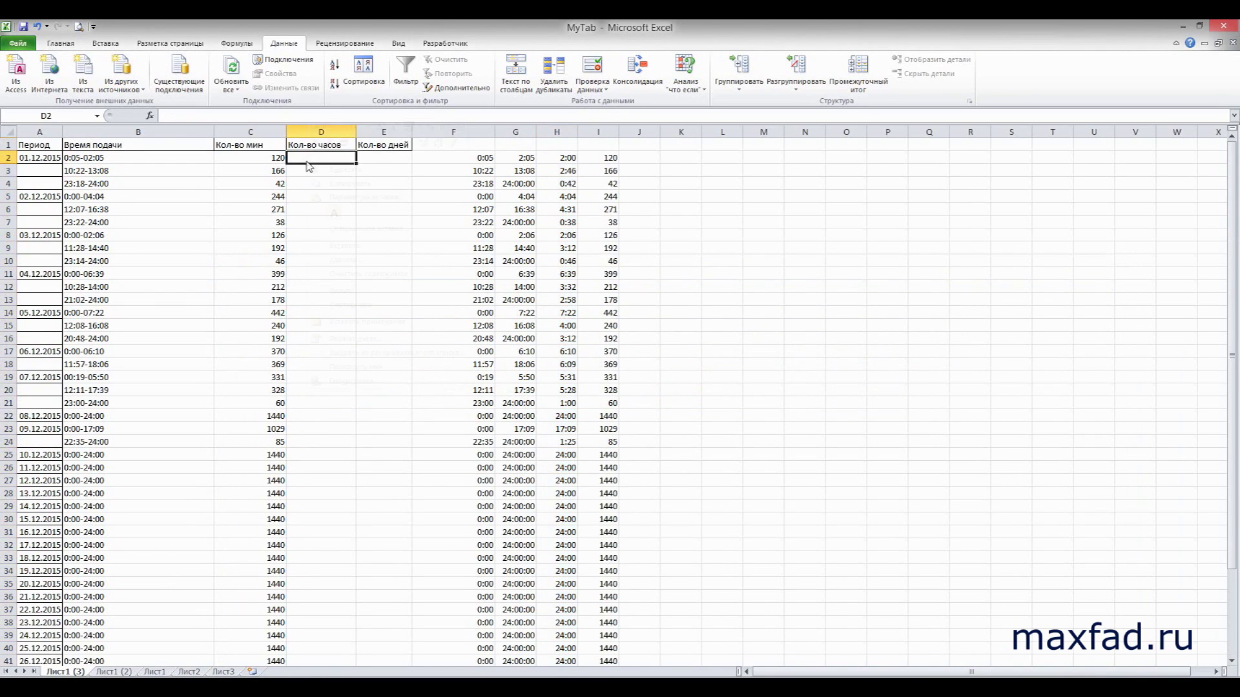
right_click(306, 161)
click(354, 228)
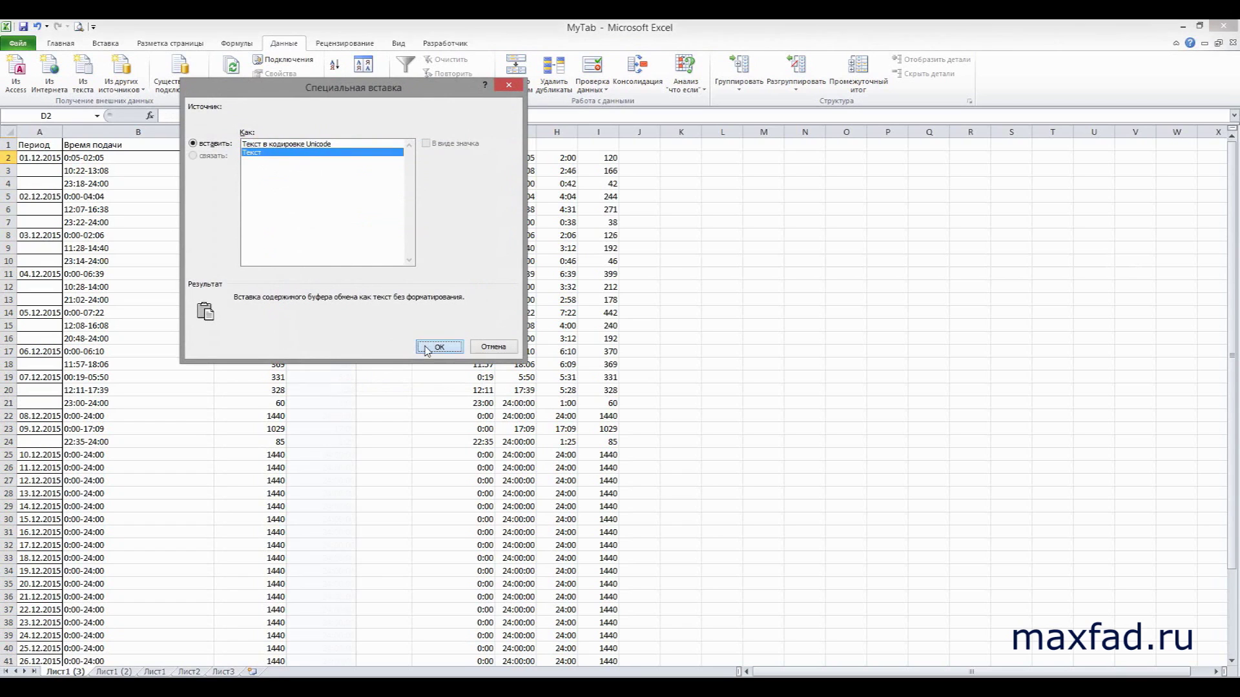
click(426, 347)
click(349, 417)
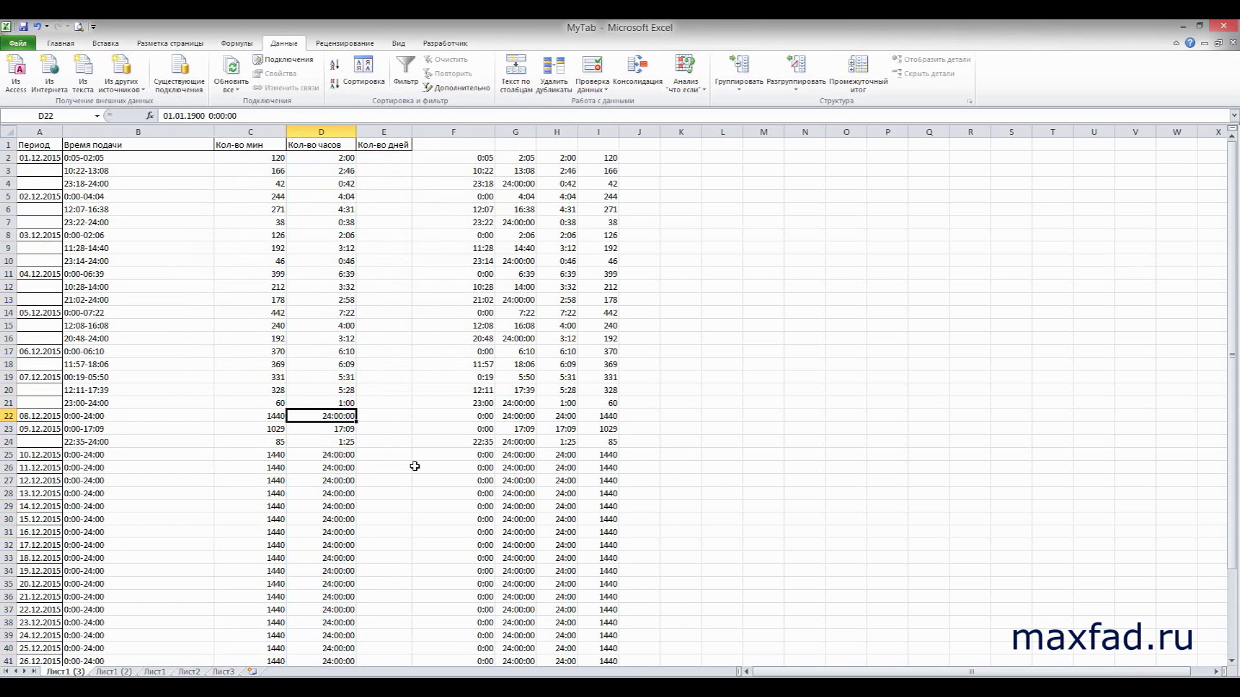
Enter '24:00 as text in D22 and copy it over the full-day cells D25:D45
text('24)
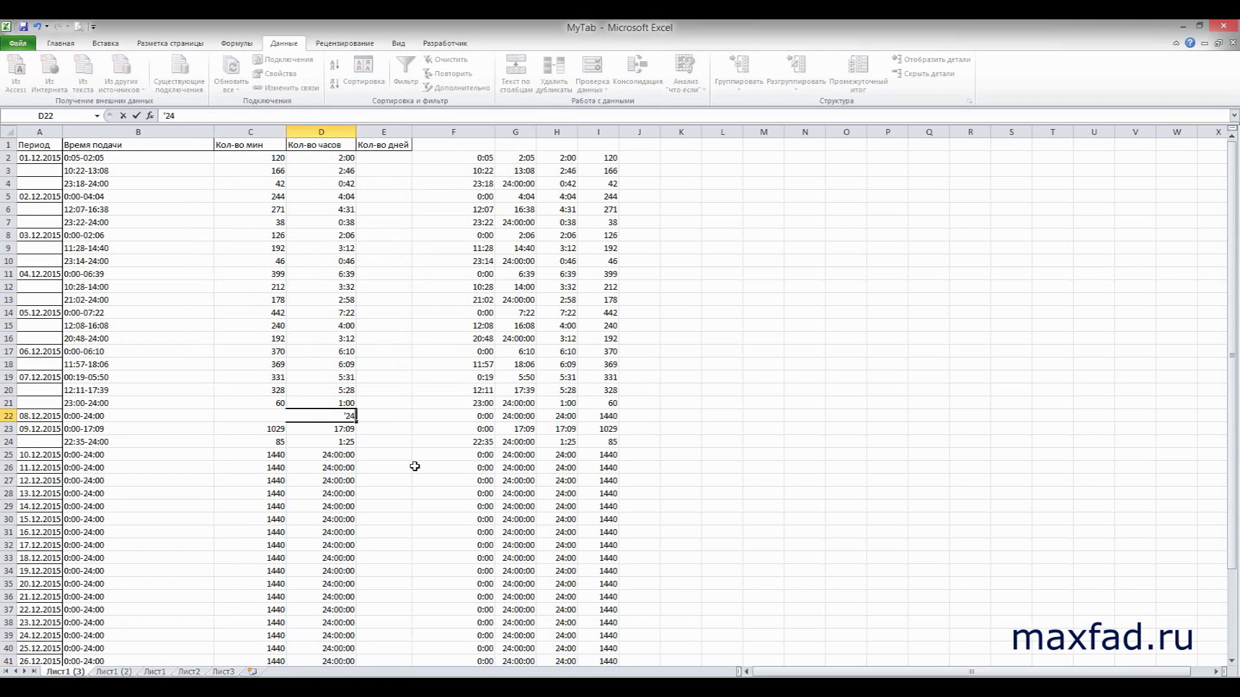
key(ctrl+Return)
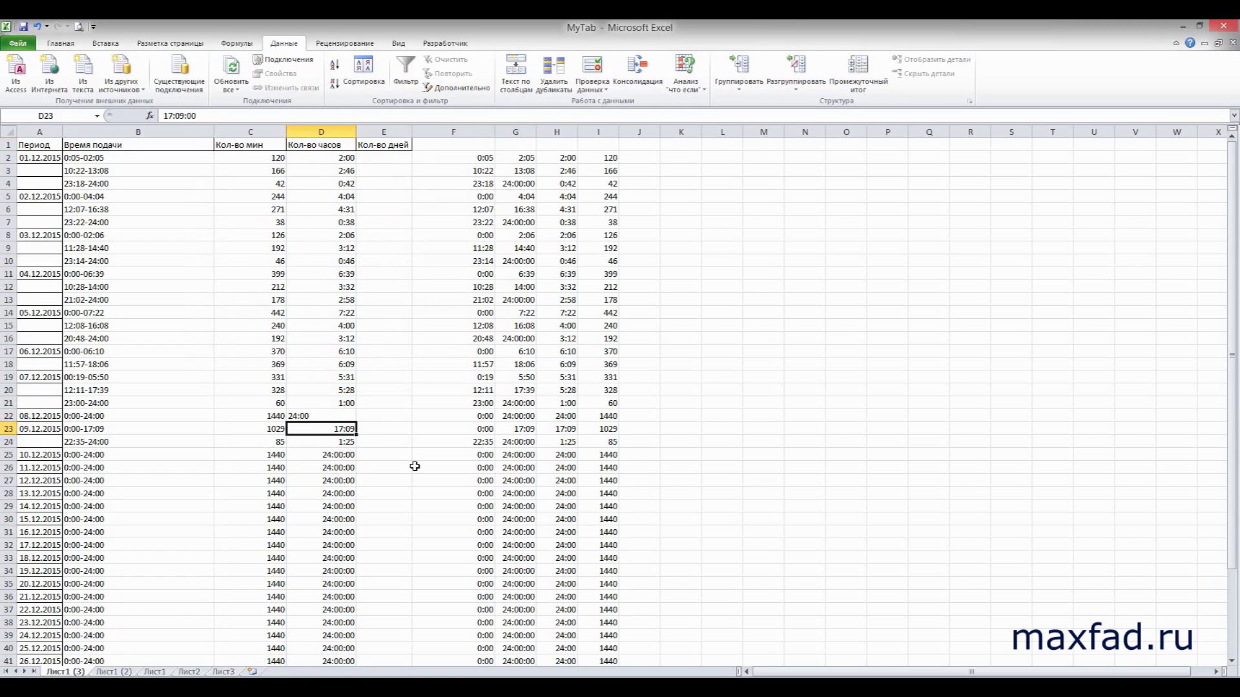
key(ctrl+c)
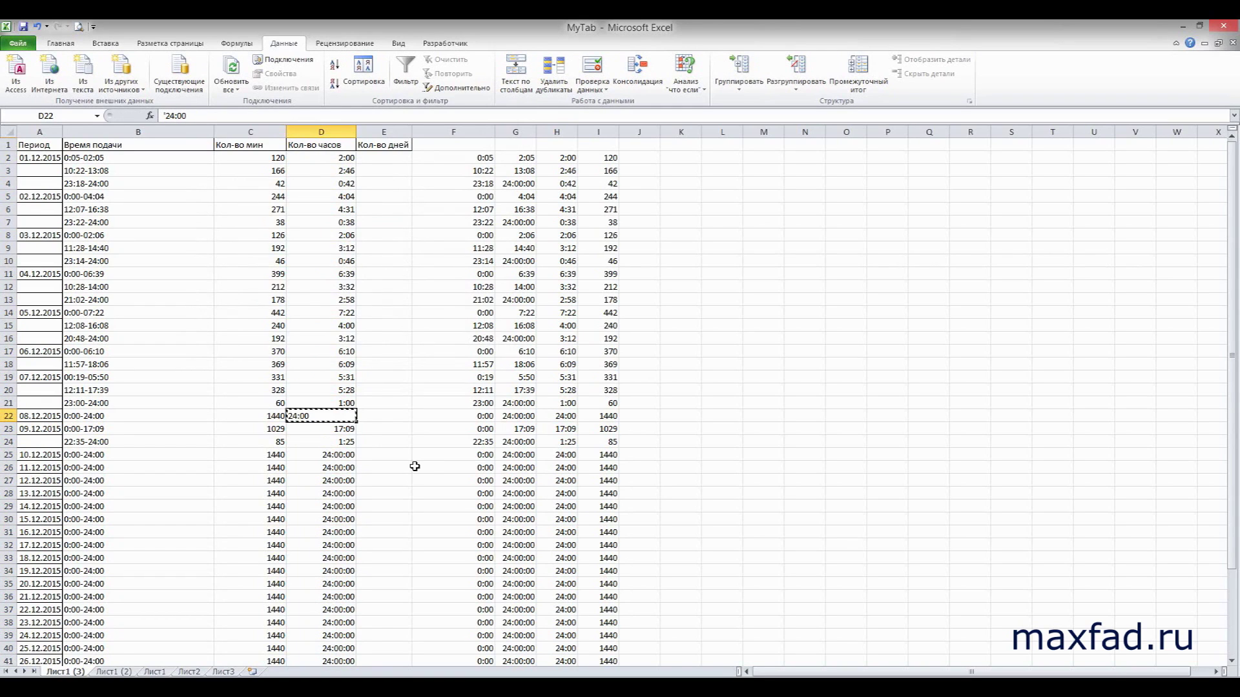
mouse_move(336, 455)
mouse_down()
mouse_move(349, 671)
mouse_move(349, 610)
mouse_up()
key(ctrl+v)
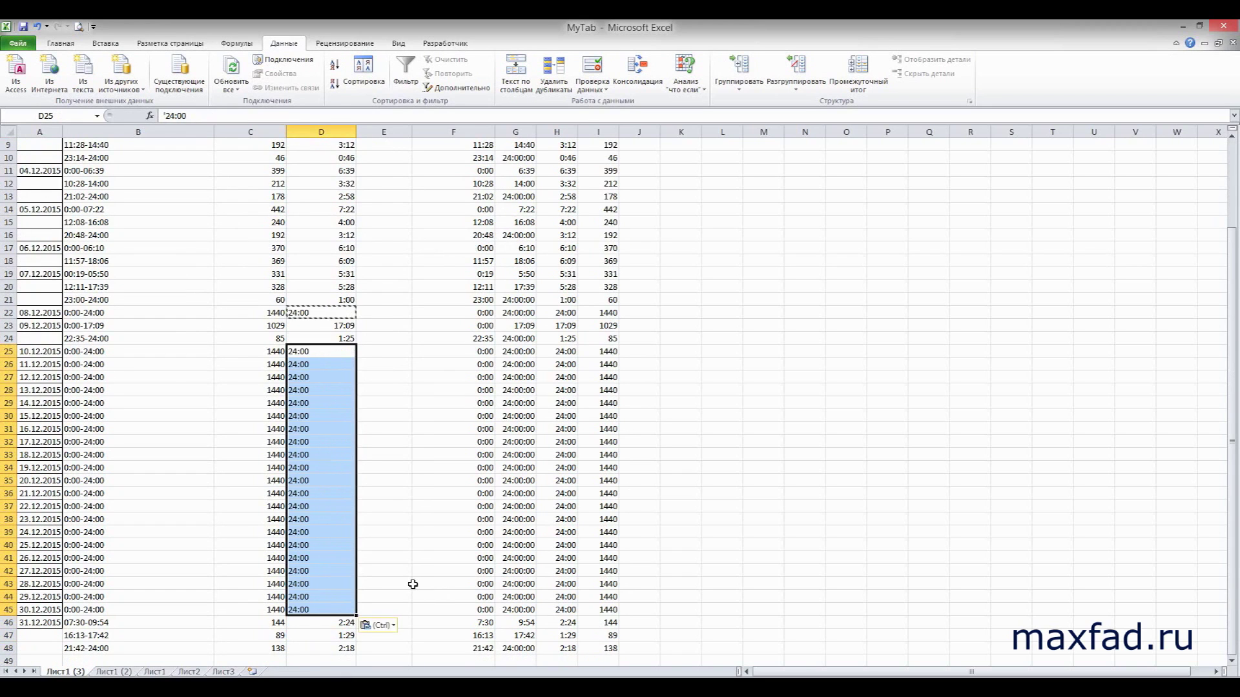
key(Escape)
scroll(412, 583, up, 2)
scroll(387, 452, up, 1)
drag(319, 161, 351, 637)
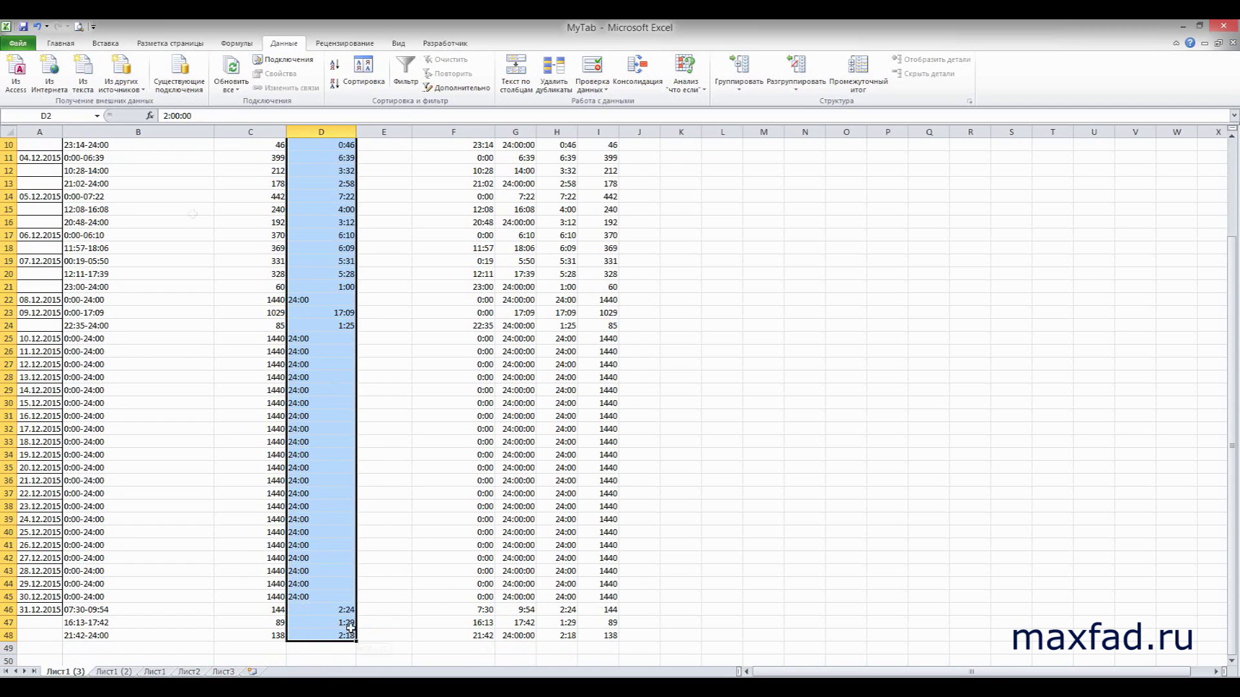
click(58, 43)
Apply All Borders to the table range A2:E48
drag(38, 635, 356, 157)
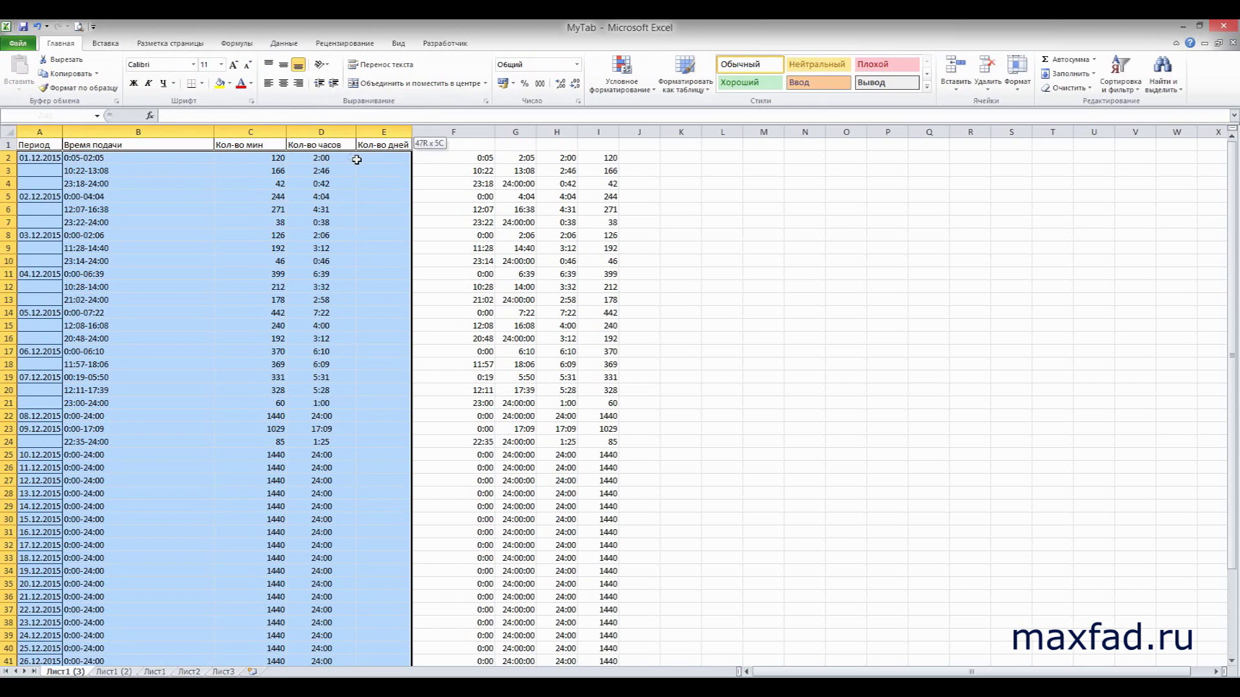
click(202, 83)
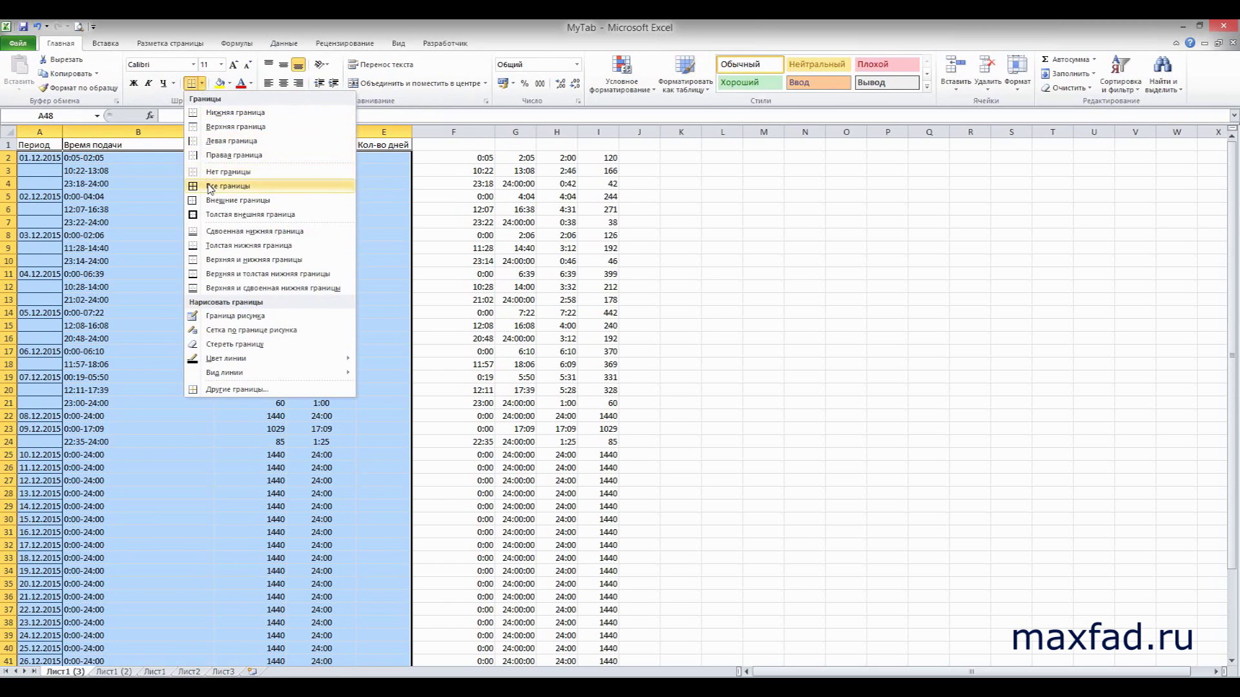
click(228, 186)
scroll(207, 205, down, 9)
click(207, 206)
Start an AutoSum of the minutes C2:C48 in cell C49
scroll(207, 205, up, 5)
scroll(207, 205, up, 2)
scroll(206, 206, up, 2)
scroll(205, 207, down, 5)
click(251, 571)
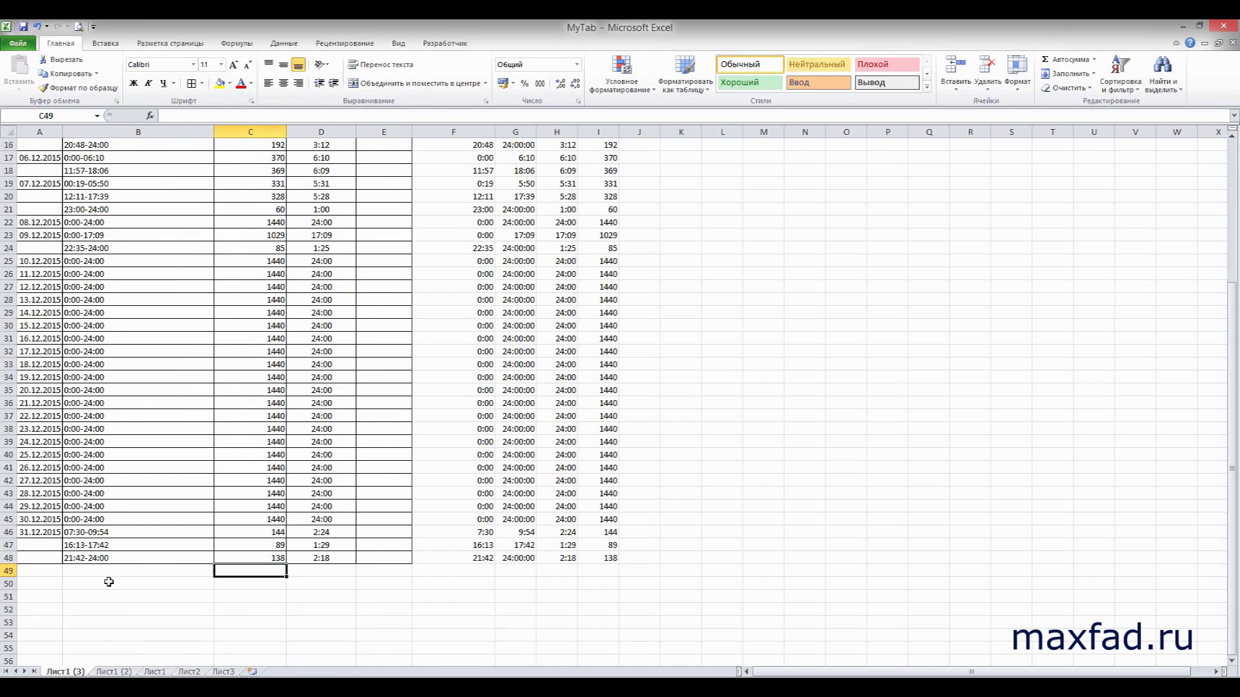
key(alt+equal)
Confirm the 37531 minutes total and enter =C49/60 in D49 for 625,5166667 hours
key(Return)
key(Up)
key(Right)
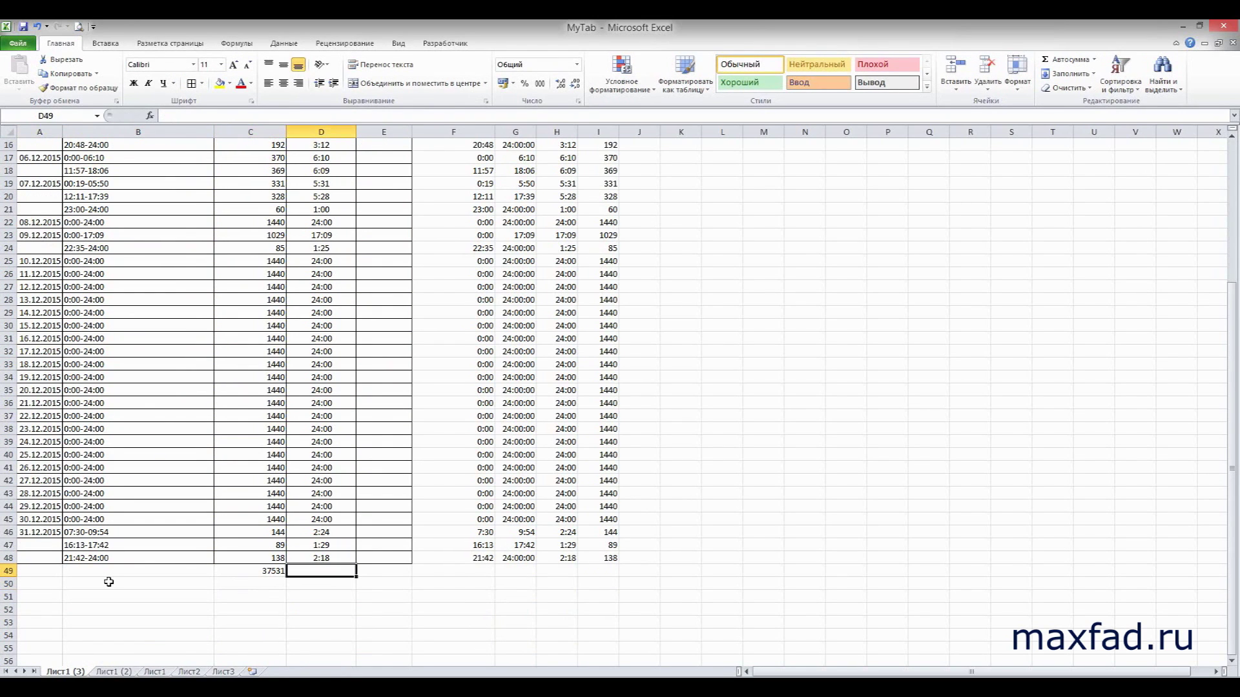
text(=C49/24)
key(BackSpace)
key(BackSpace)
text(0)
key(ctrl+Return)
Enter =D49/24 in E49 to total 26,06319444 days
key(Right)
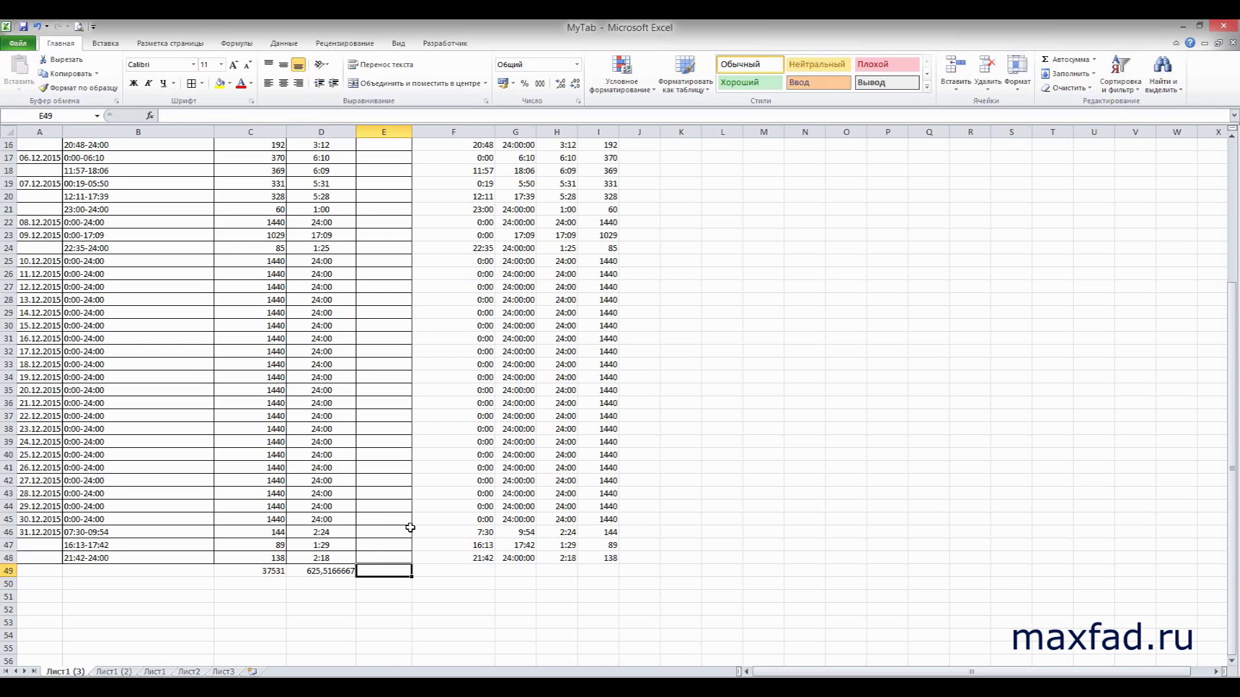
text(=)
key(Left)
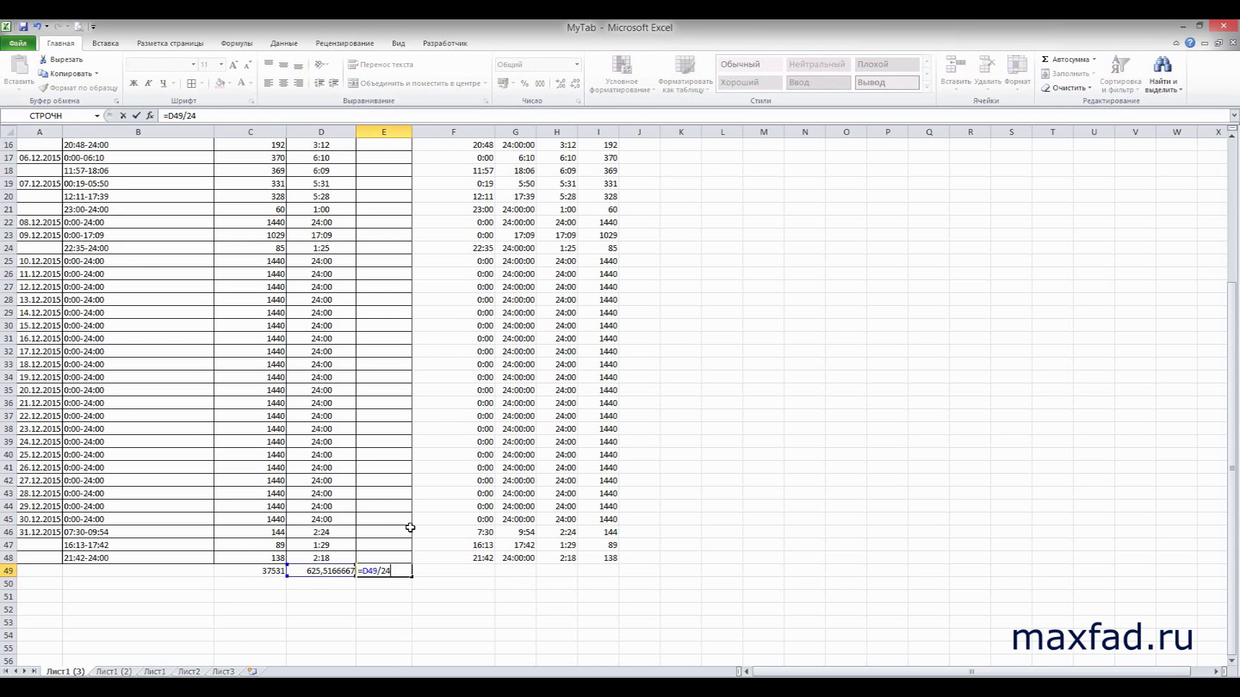
key(Return)
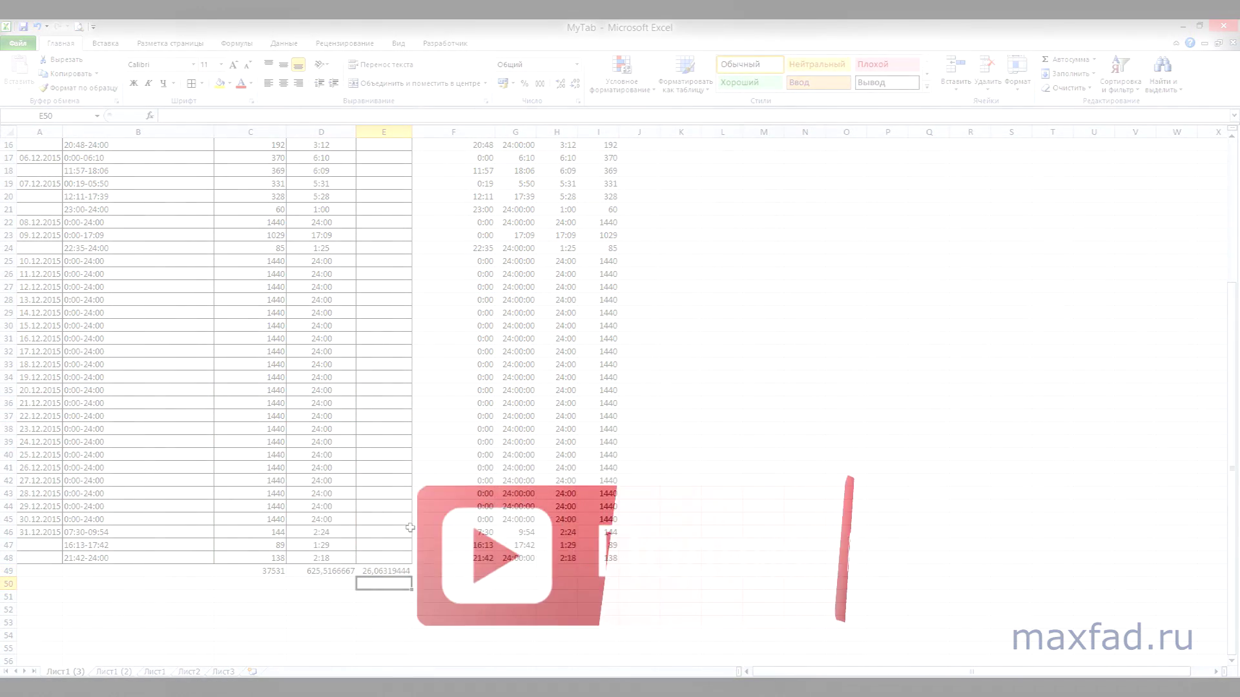